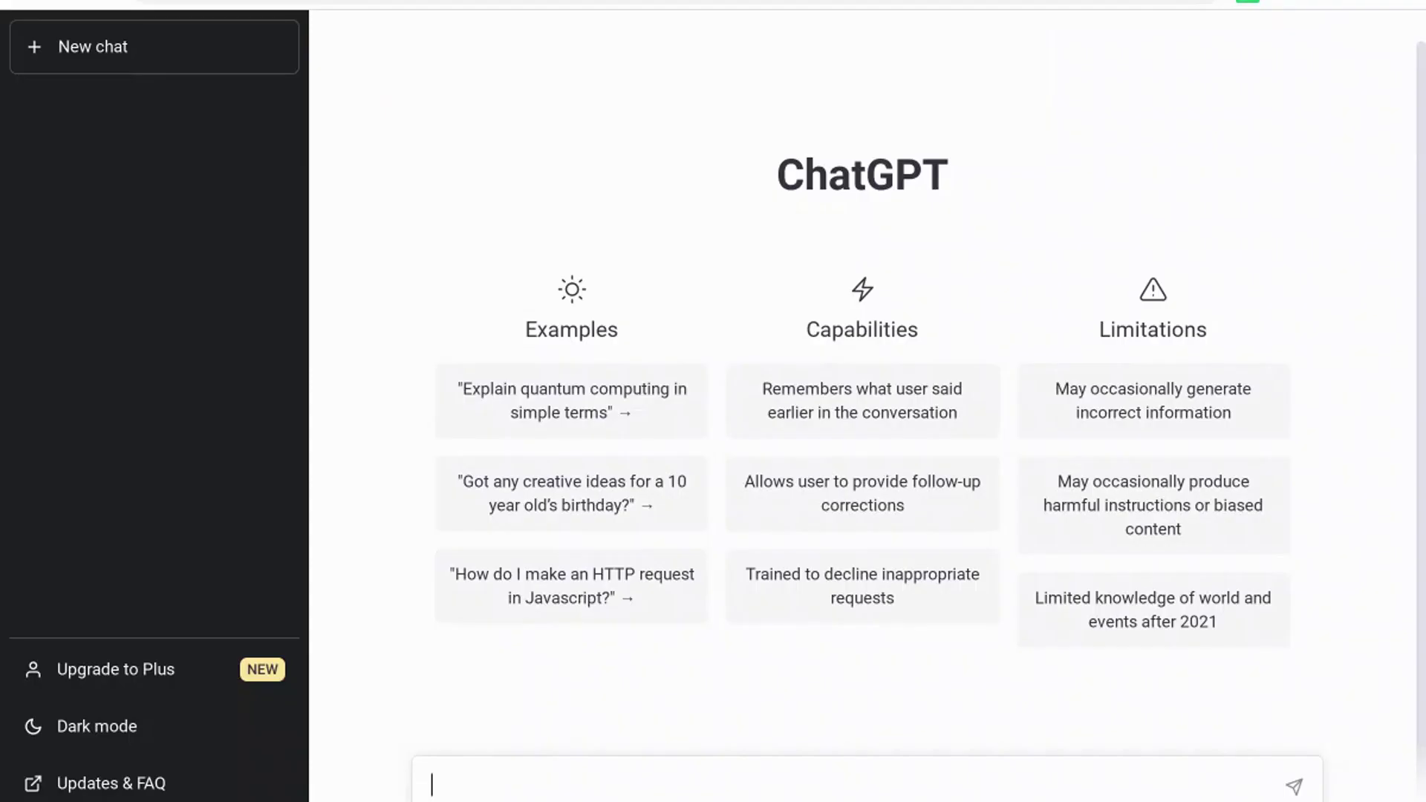
# - Submit the prompt "Convert features to benefits for a cell phone company: phone has 64mp camera, phone has wireless charging, phone has large battery"
pyautogui.write('Convert feat')
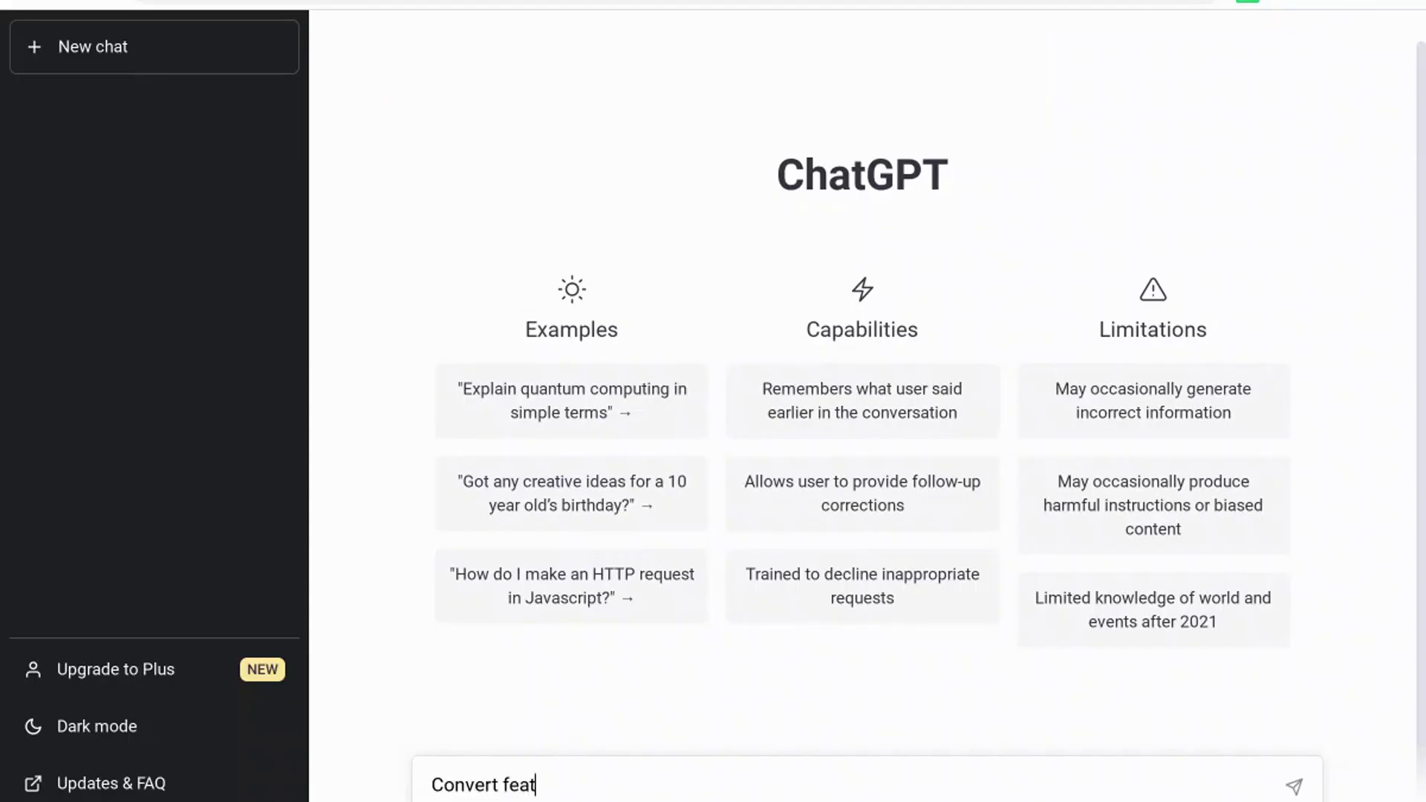
pyautogui.write('ures to benefit')
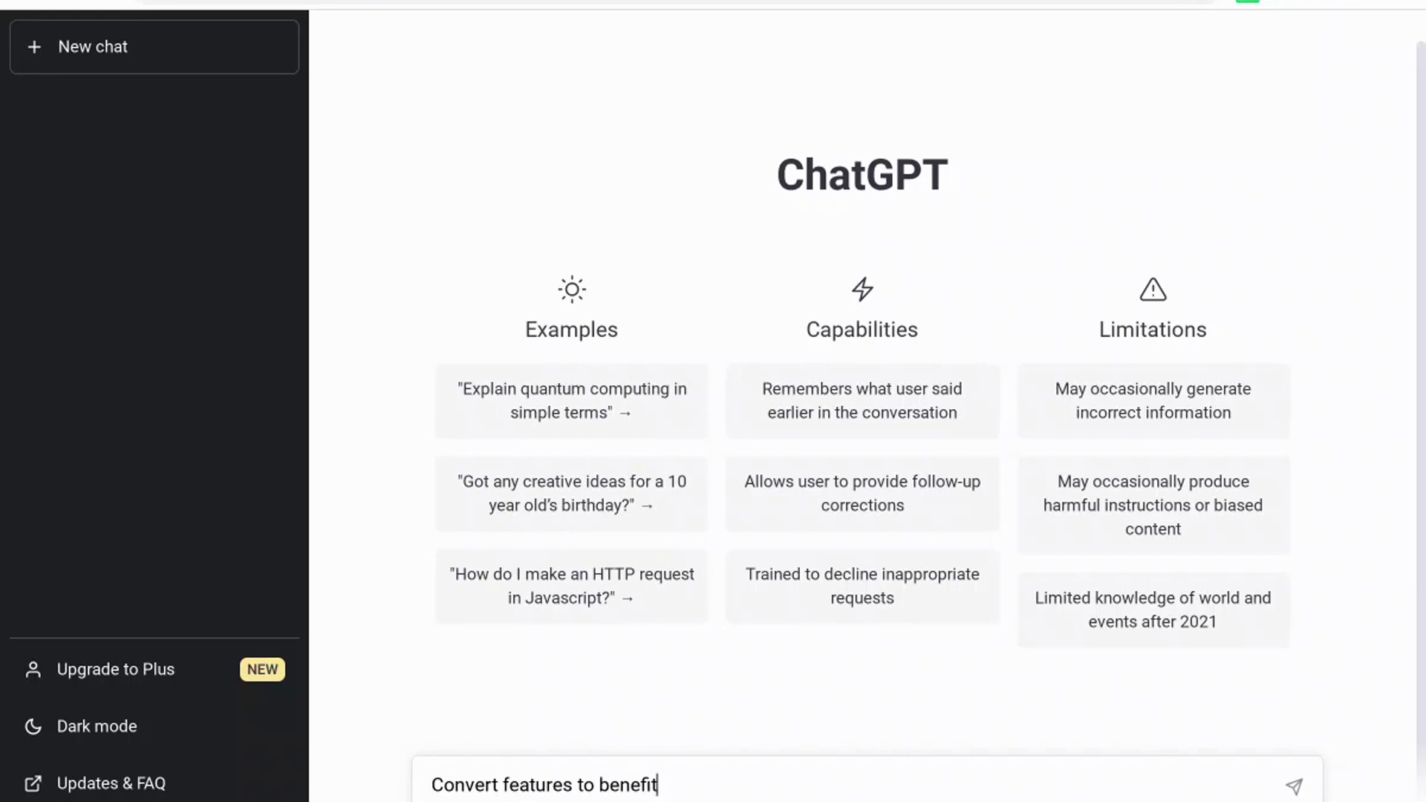
pyautogui.write('s for a cell phone company')
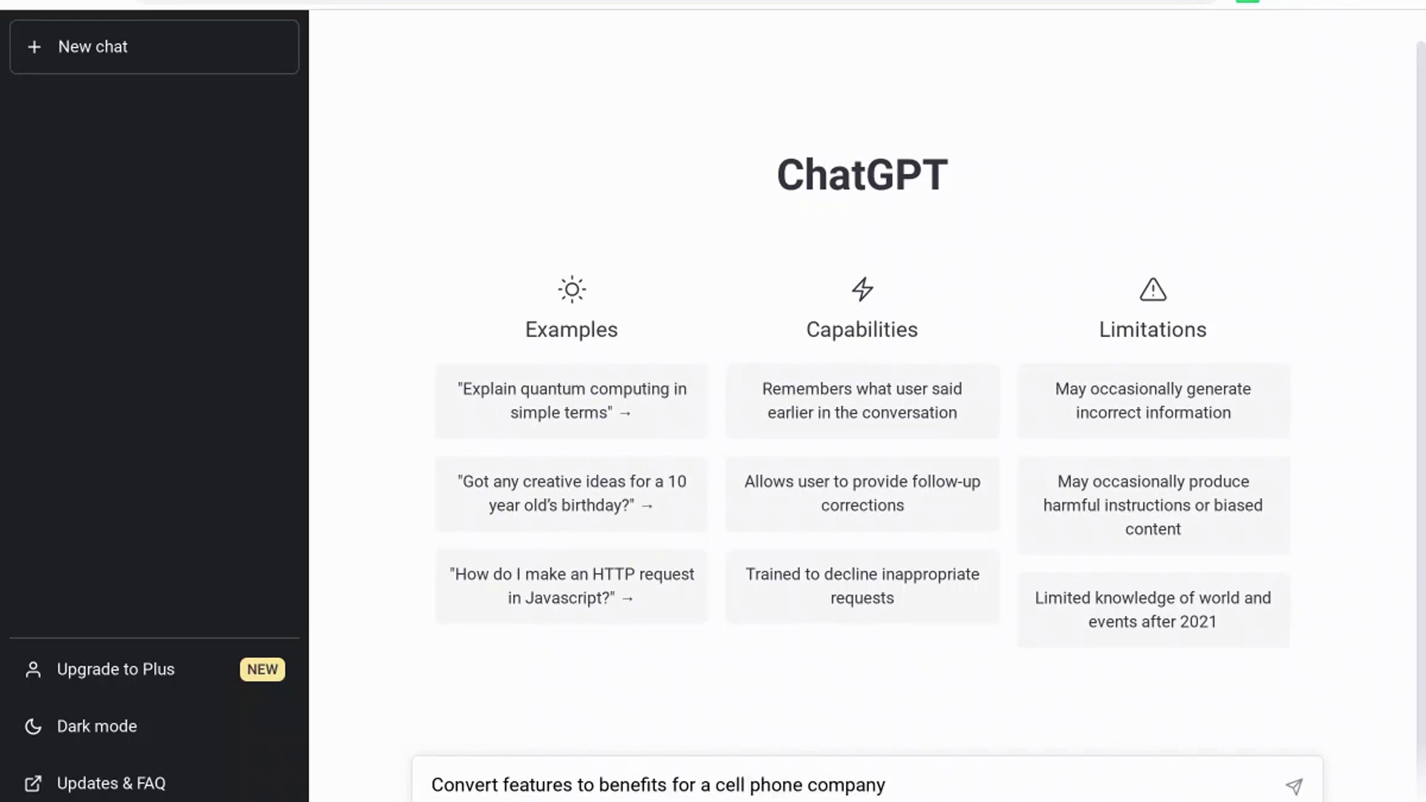
pyautogui.write(': phone has 64mp camera')
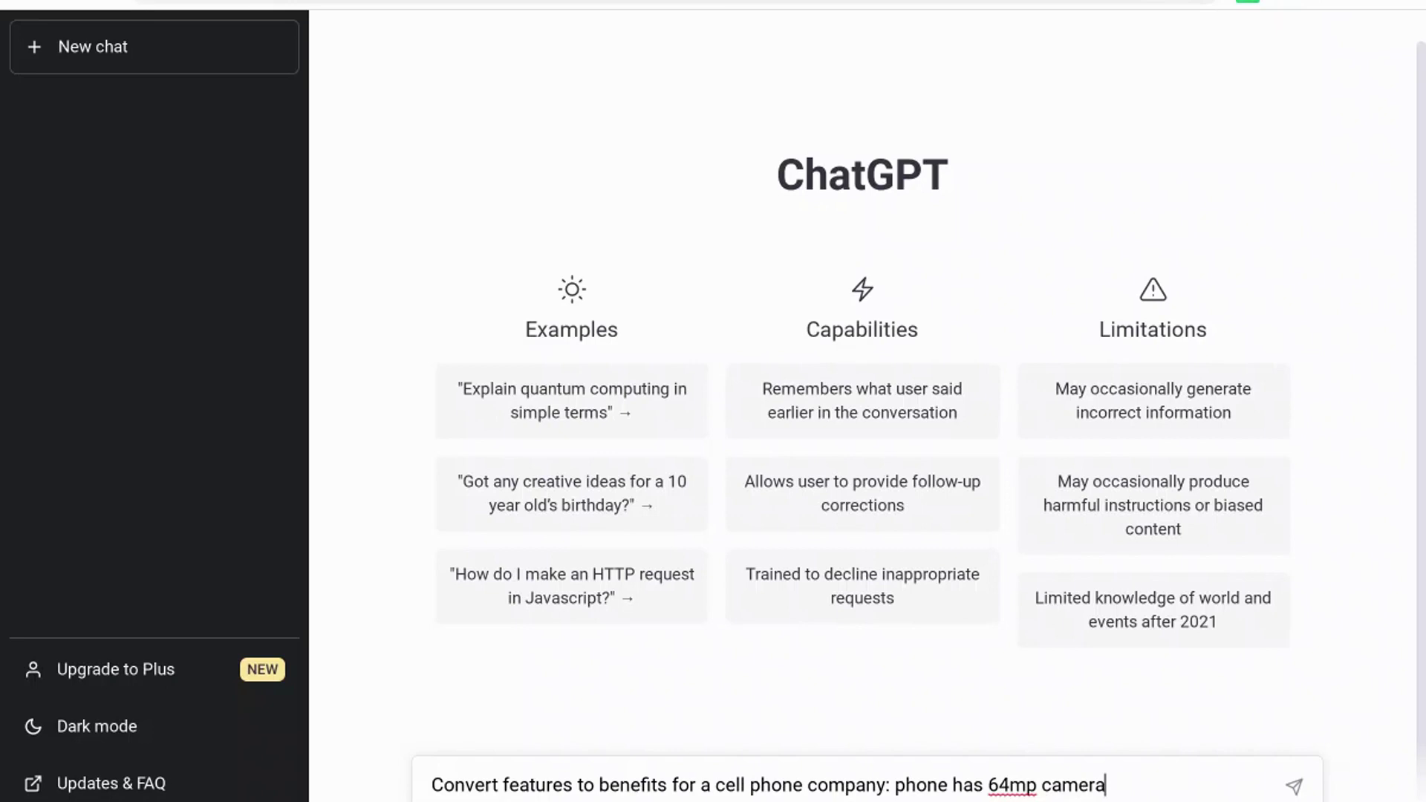
pyautogui.write(', phone has wireless charging, phone')
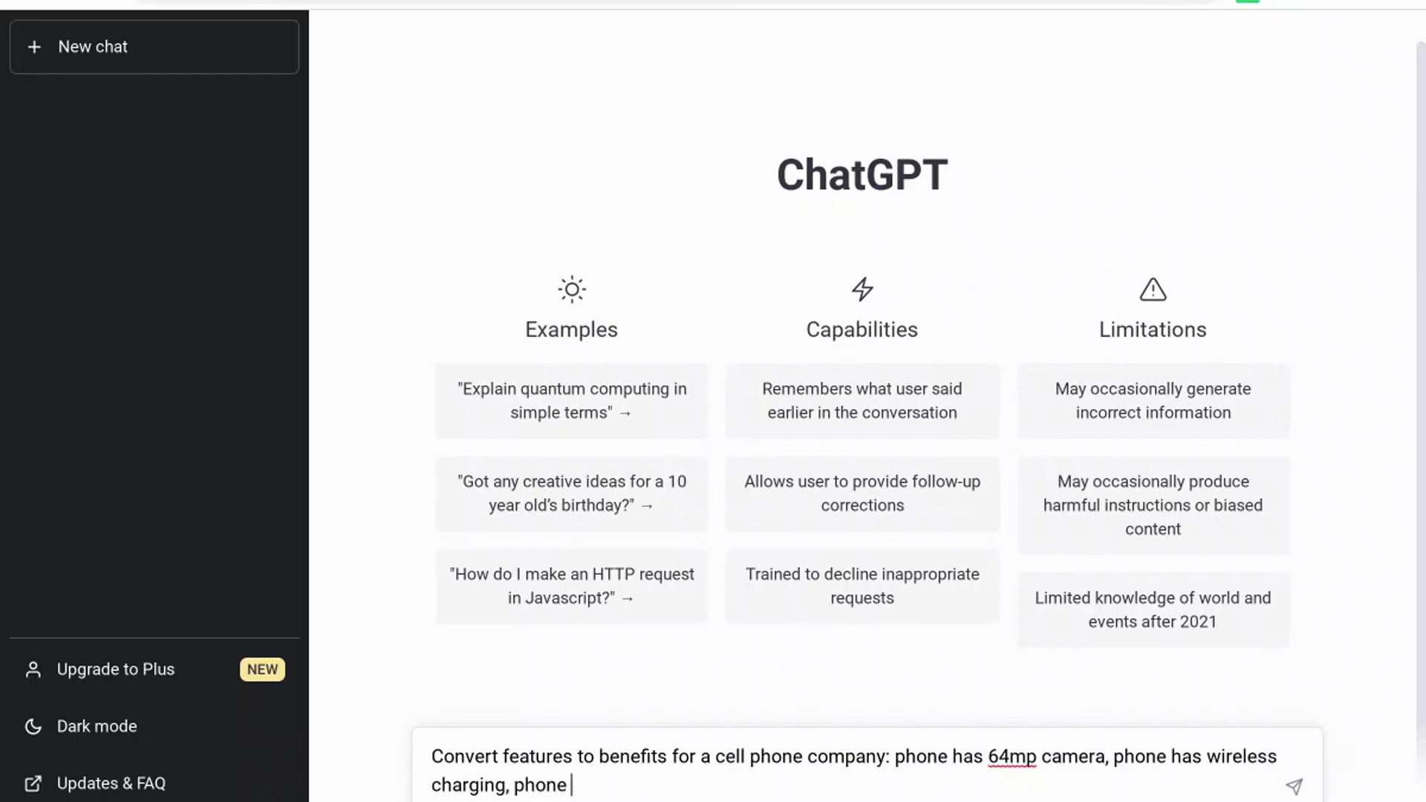
pyautogui.write(' has large battery')
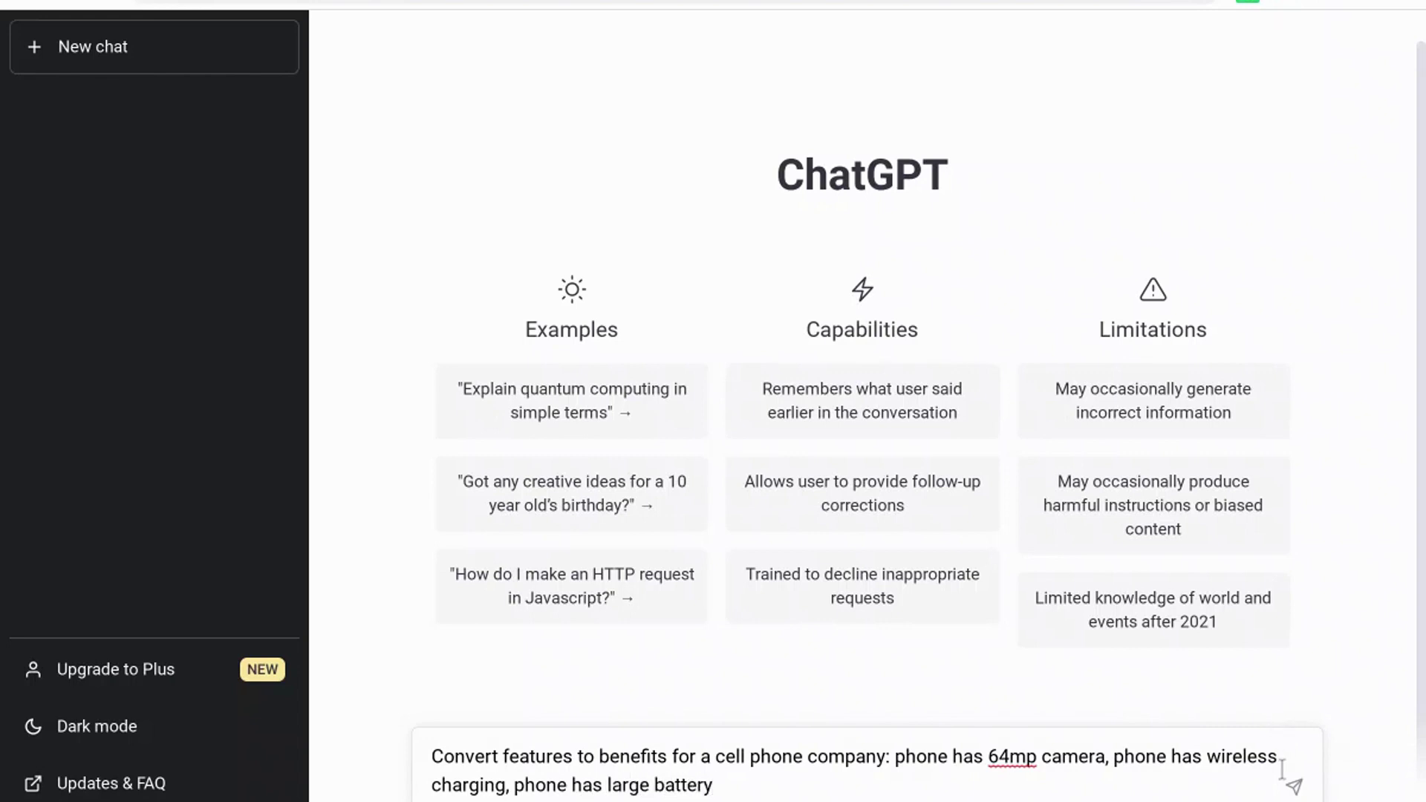
pyautogui.click(1296, 789)
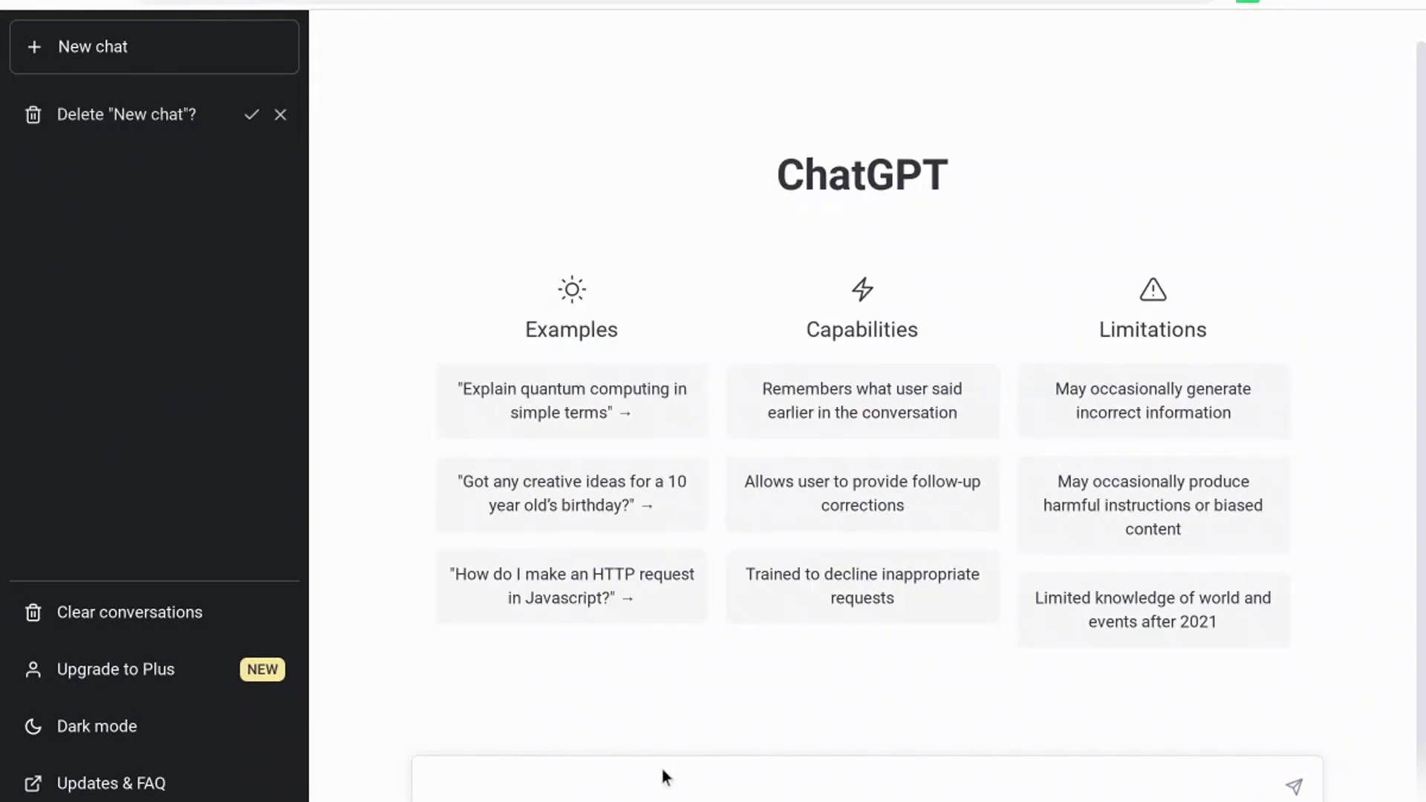
# - Submit the question "What are 5 keyword ideas related to 24/7 emergency plumbing in Google Ads?" in a new conversation
pyautogui.click(653, 774)
pyautogui.write('What')
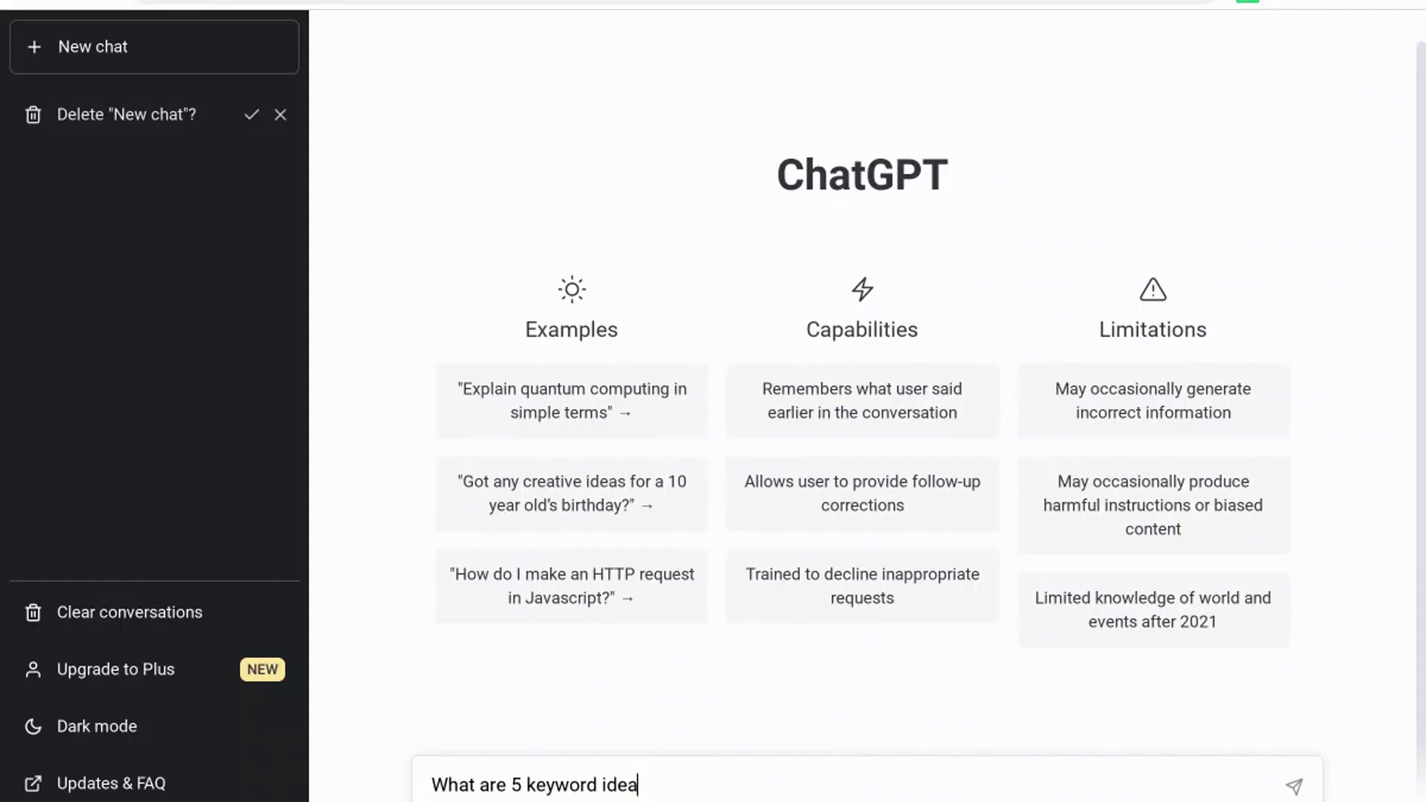
pyautogui.write('s related to 24/7 eme')
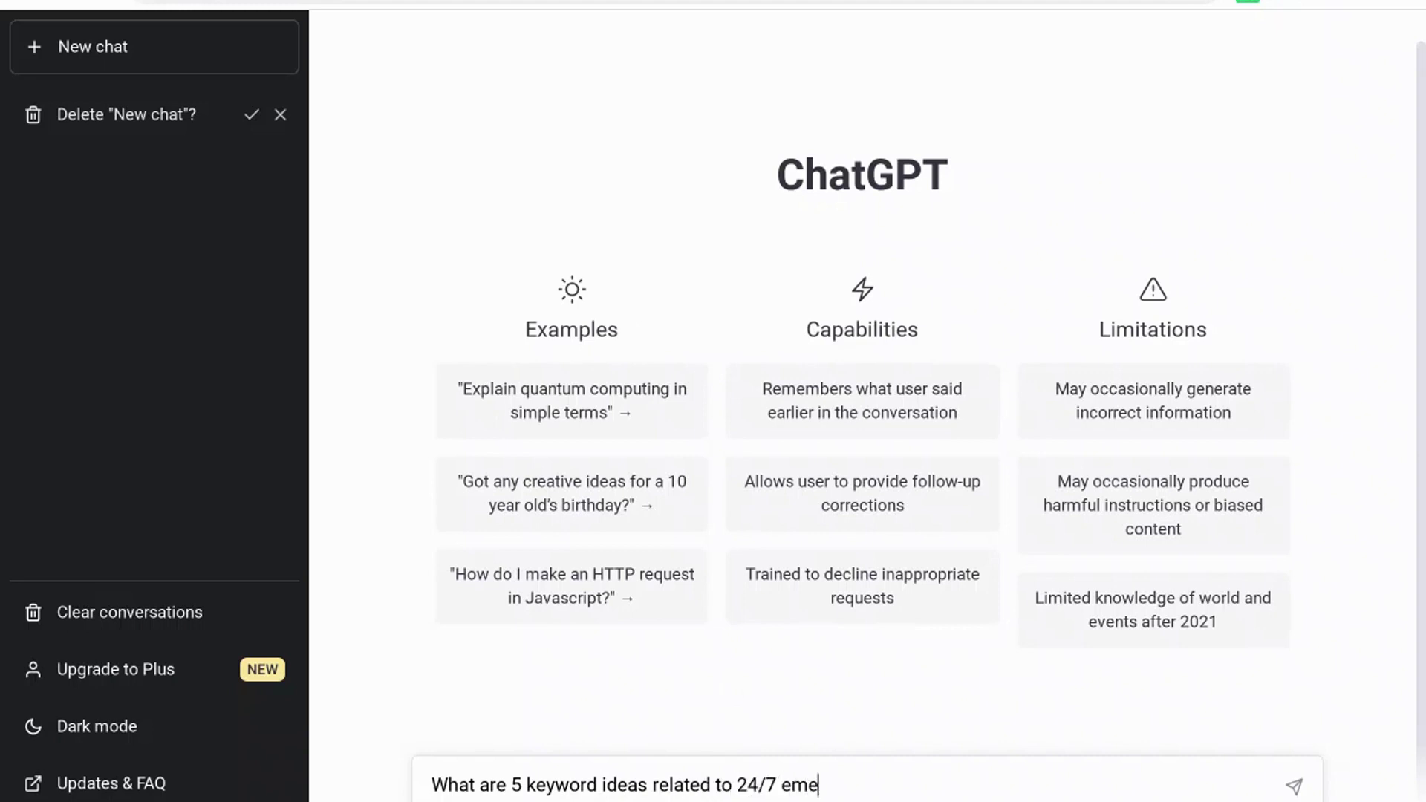
pyautogui.write('rgency plum')
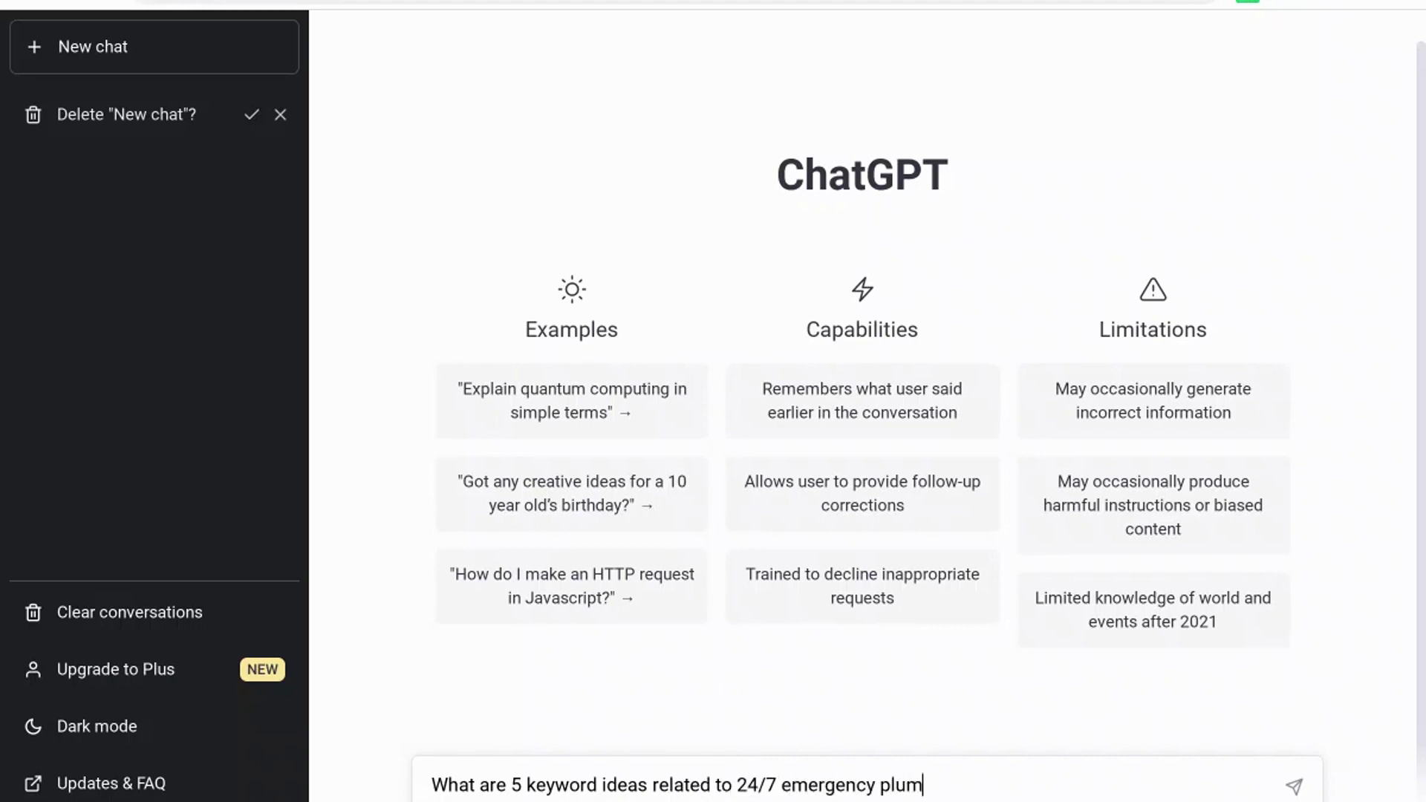
pyautogui.write('bing in Google Ads?')
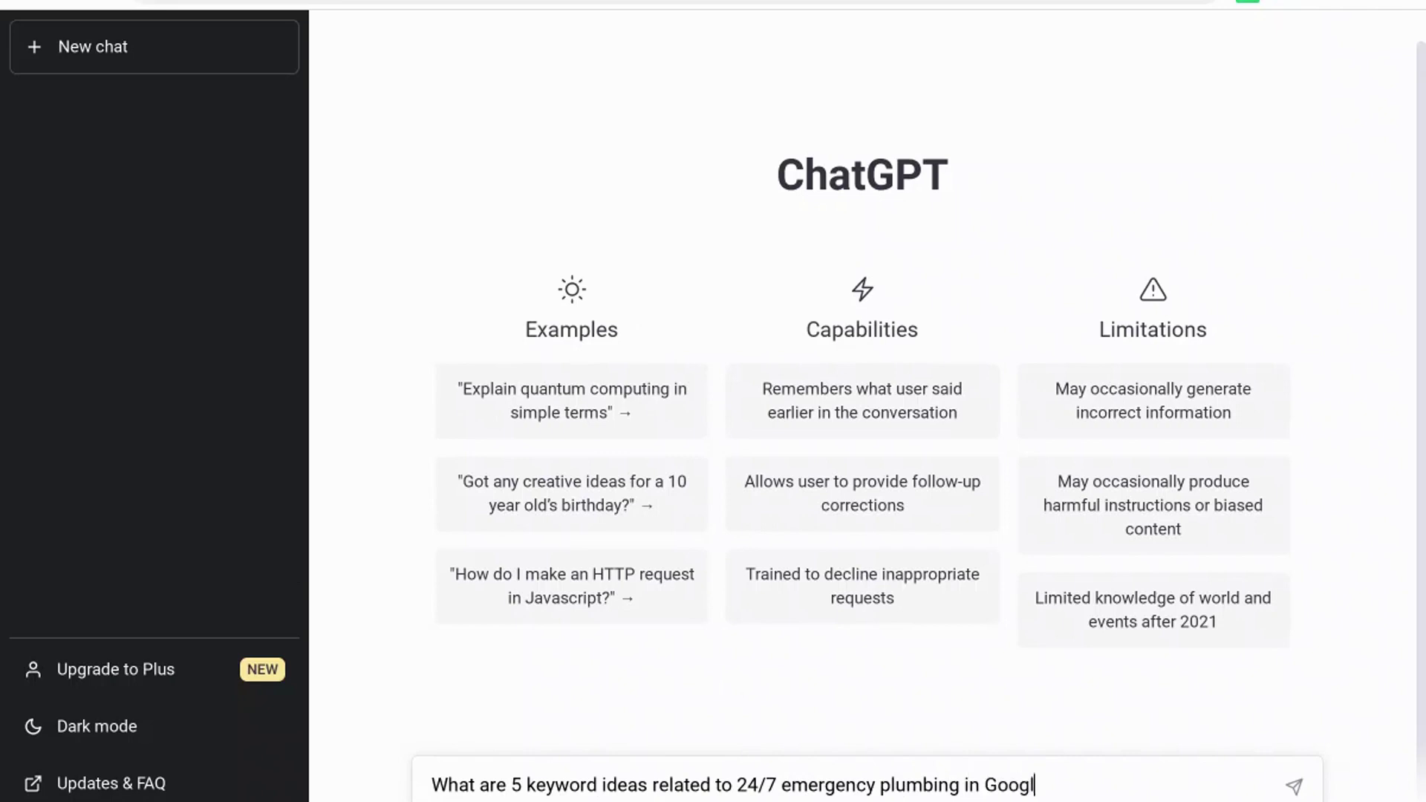
pyautogui.press('Return')
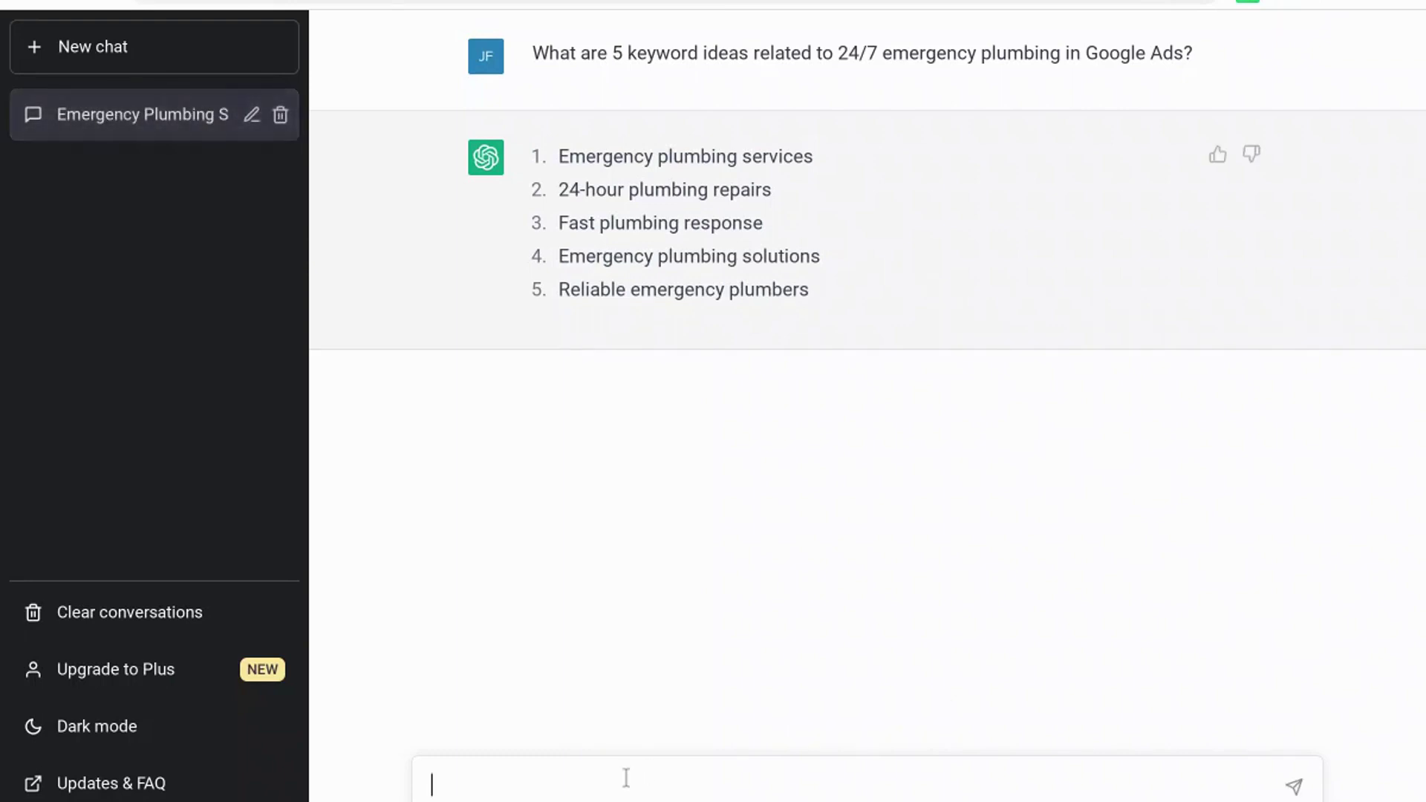
# - Send the follow-up request "generate 5 more keyword ideas" in the emergency plumbing conversation
pyautogui.write('enerate 5 more keyword ideas')
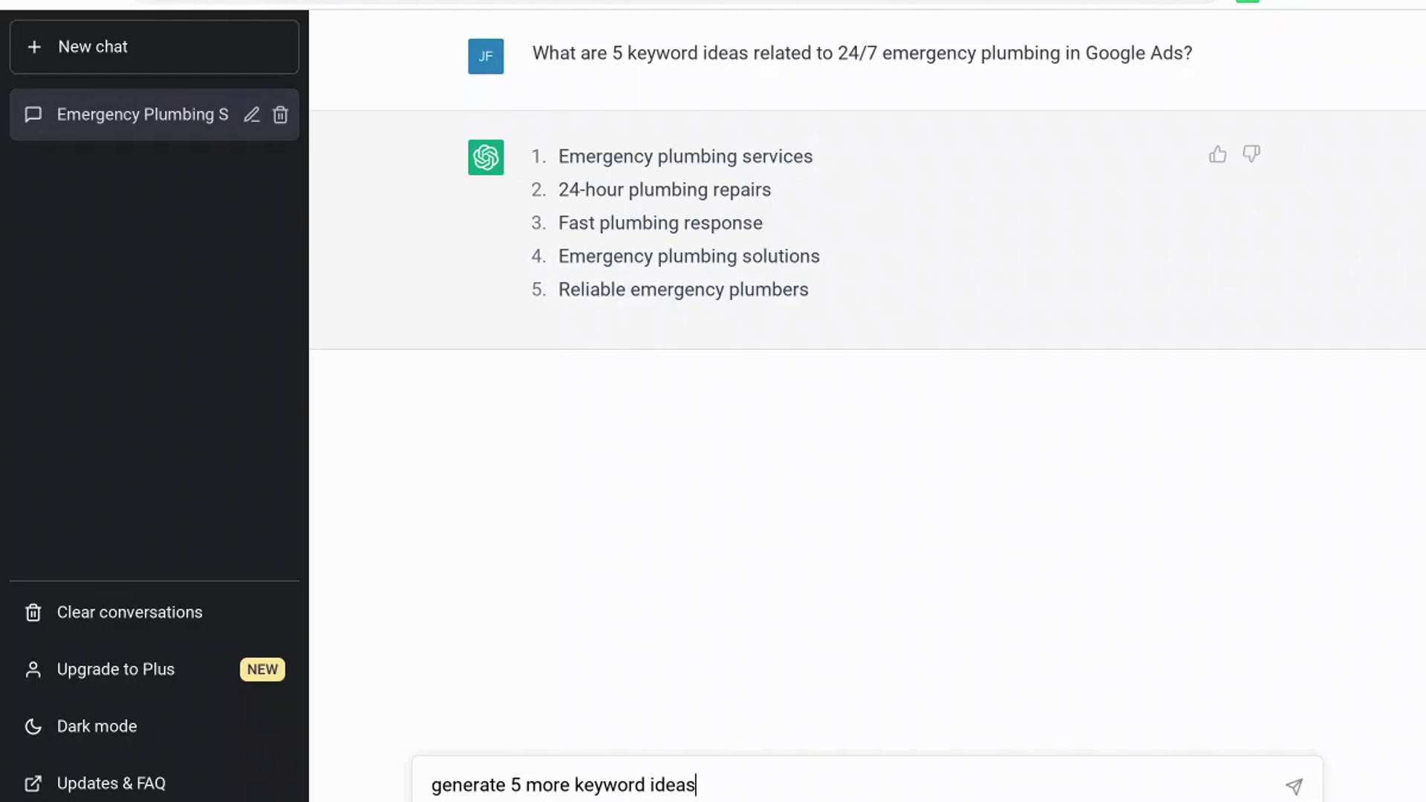
pyautogui.press('Return')
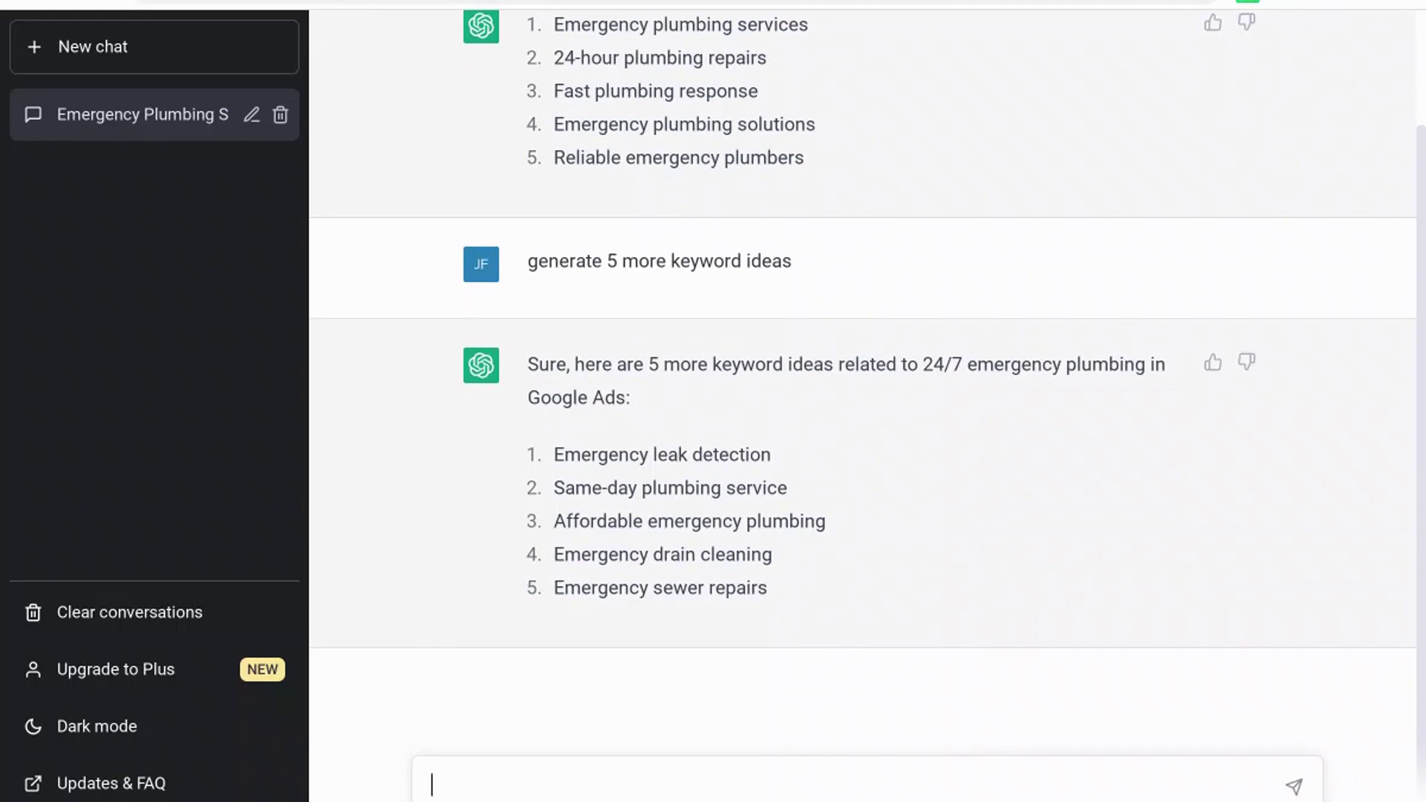
pyautogui.scroll(1, 861, 371)
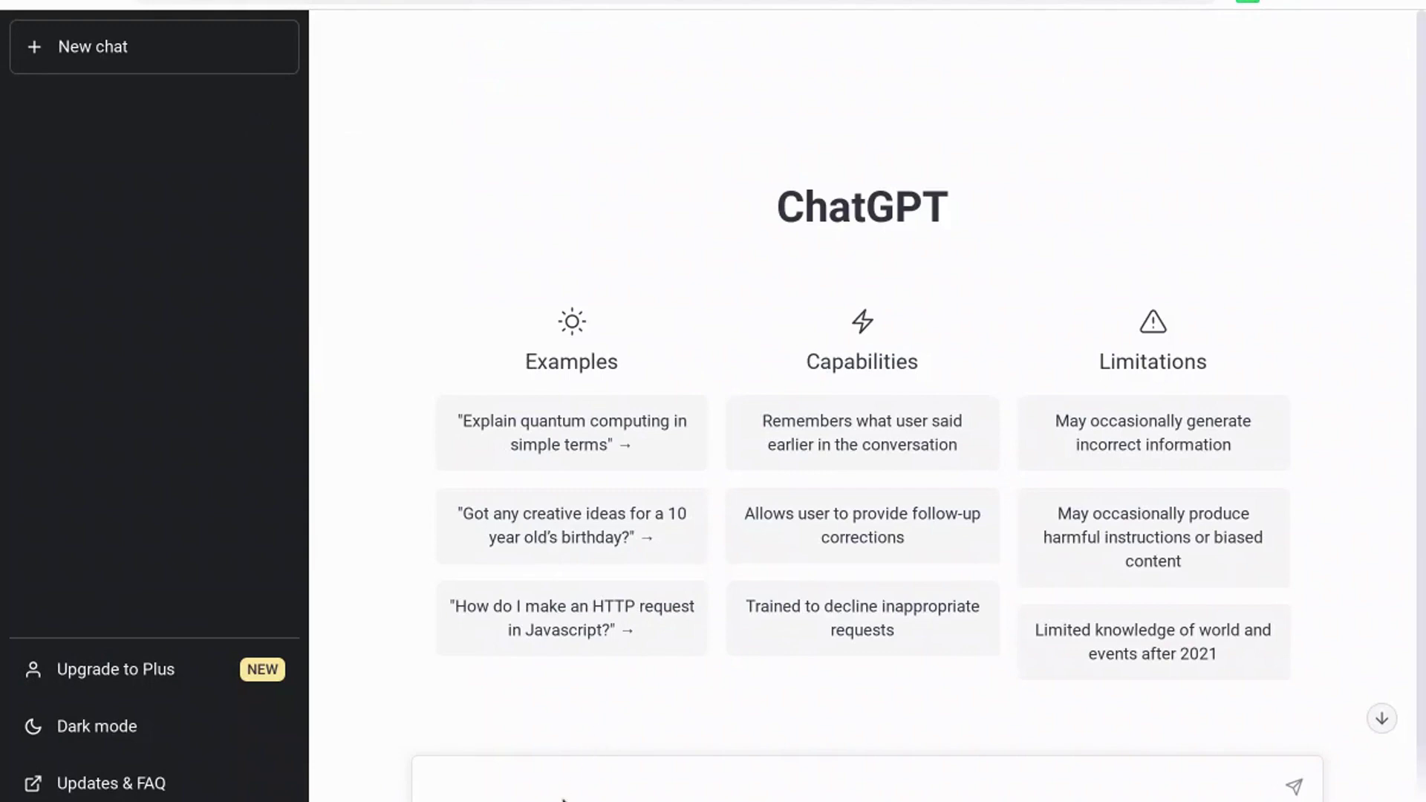
# - Submit the prompt "Write a customer avatar for a customer who purchases luxury designer purses" in a new conversation
pyautogui.write('W')
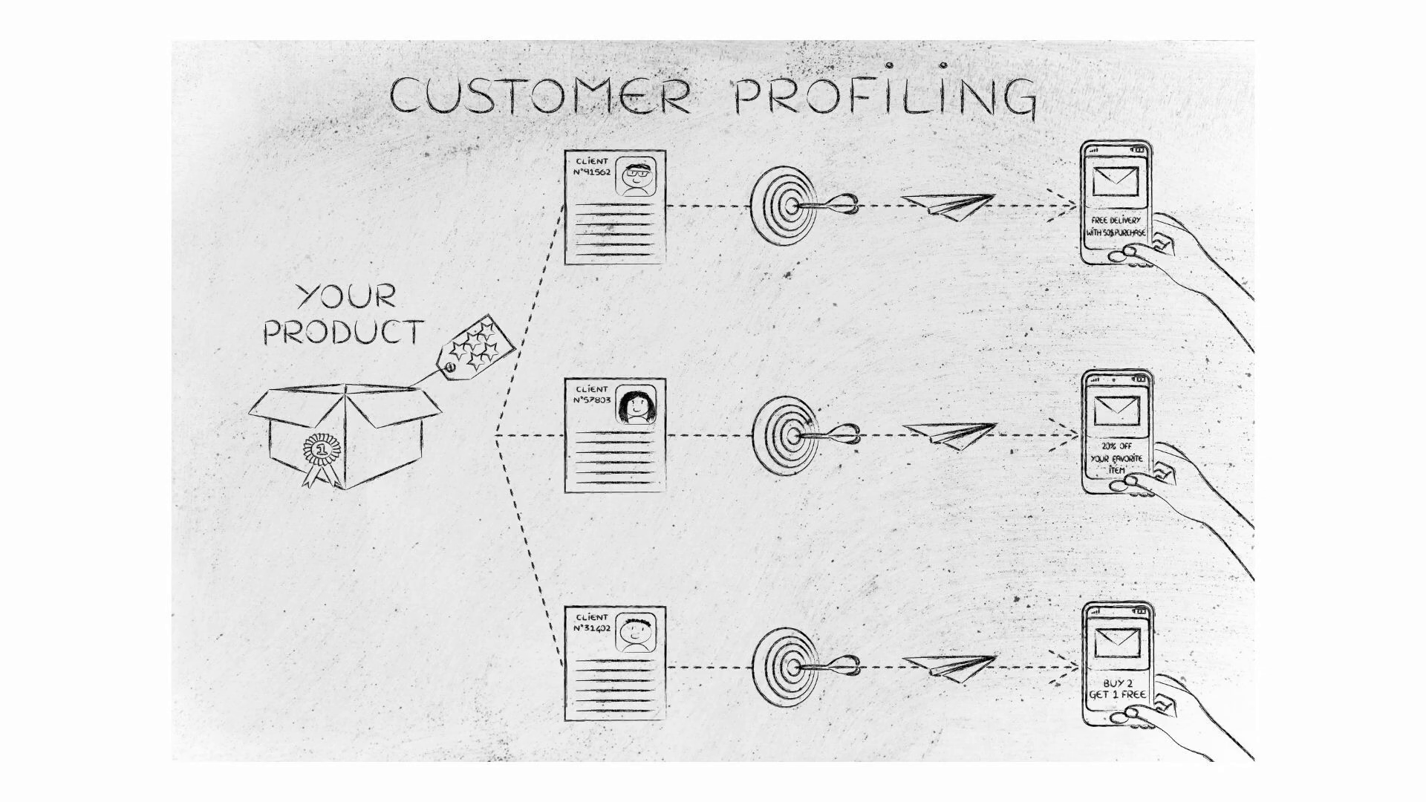
pyautogui.write('a')
pyautogui.write('r for a customer who purchases luxury d')
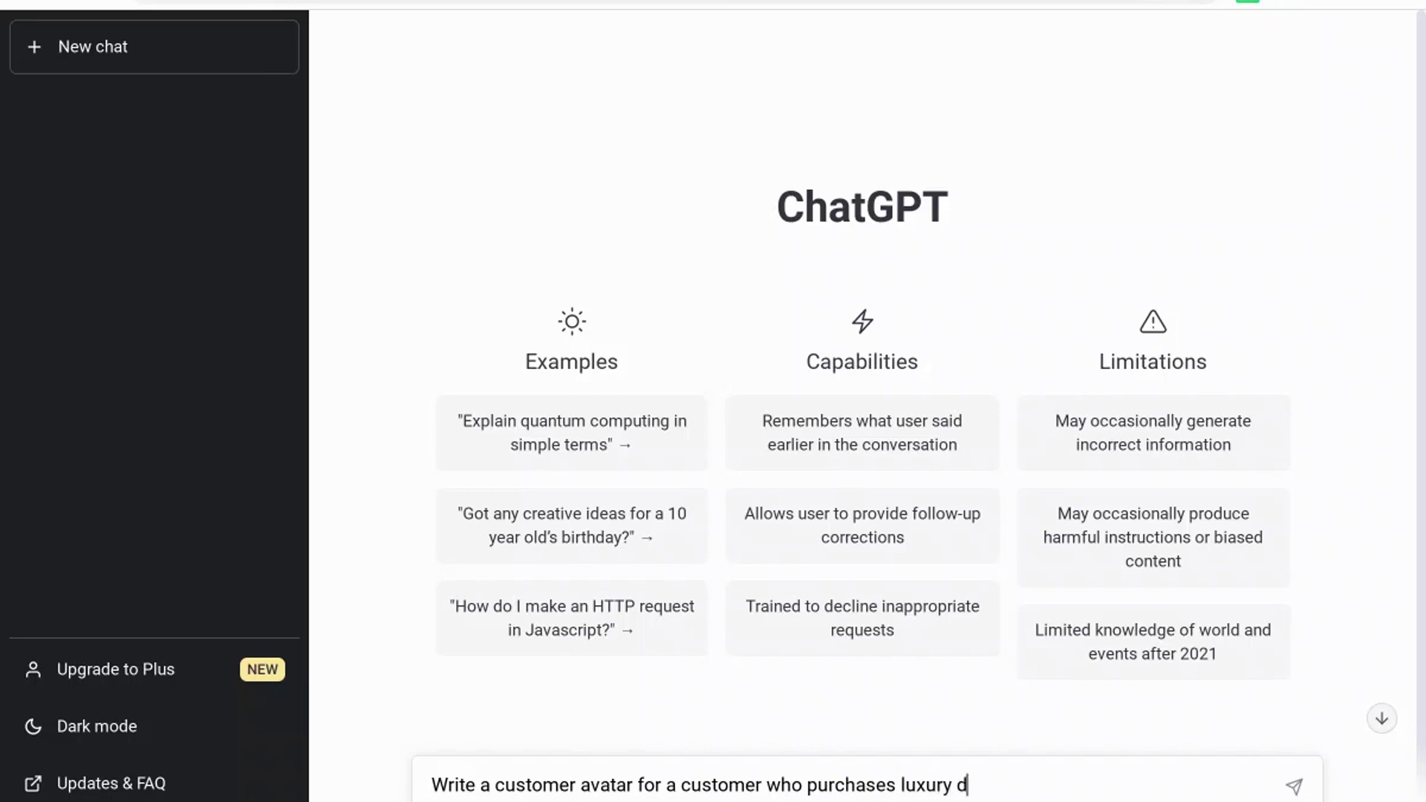
pyautogui.write('esigner purses')
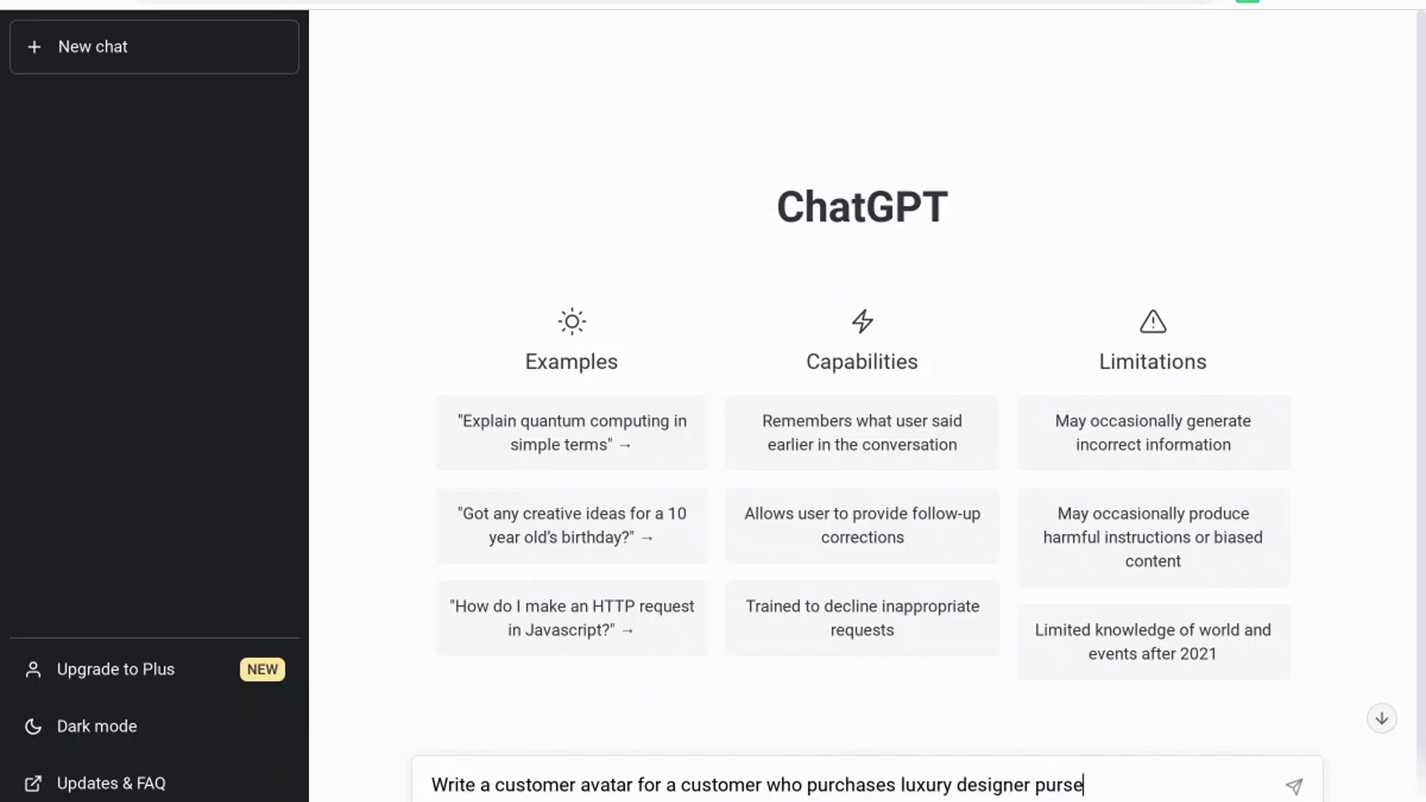
pyautogui.press('Return')
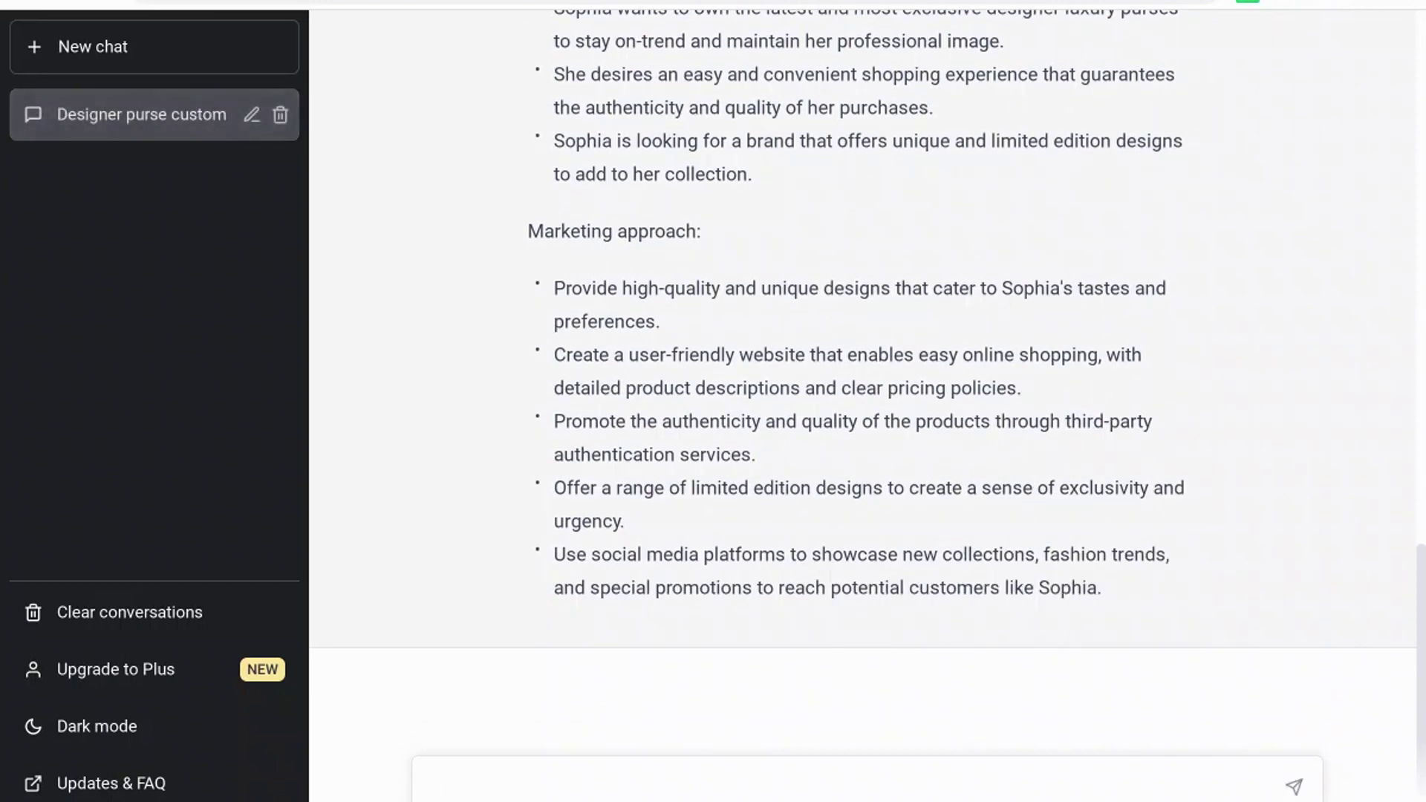
# - Review the customer avatar and send a follow-up asking what type of websites or YouTube channels this persona frequently views
pyautogui.scroll(2, 862, 371)
pyautogui.scroll(6, 865, 379)
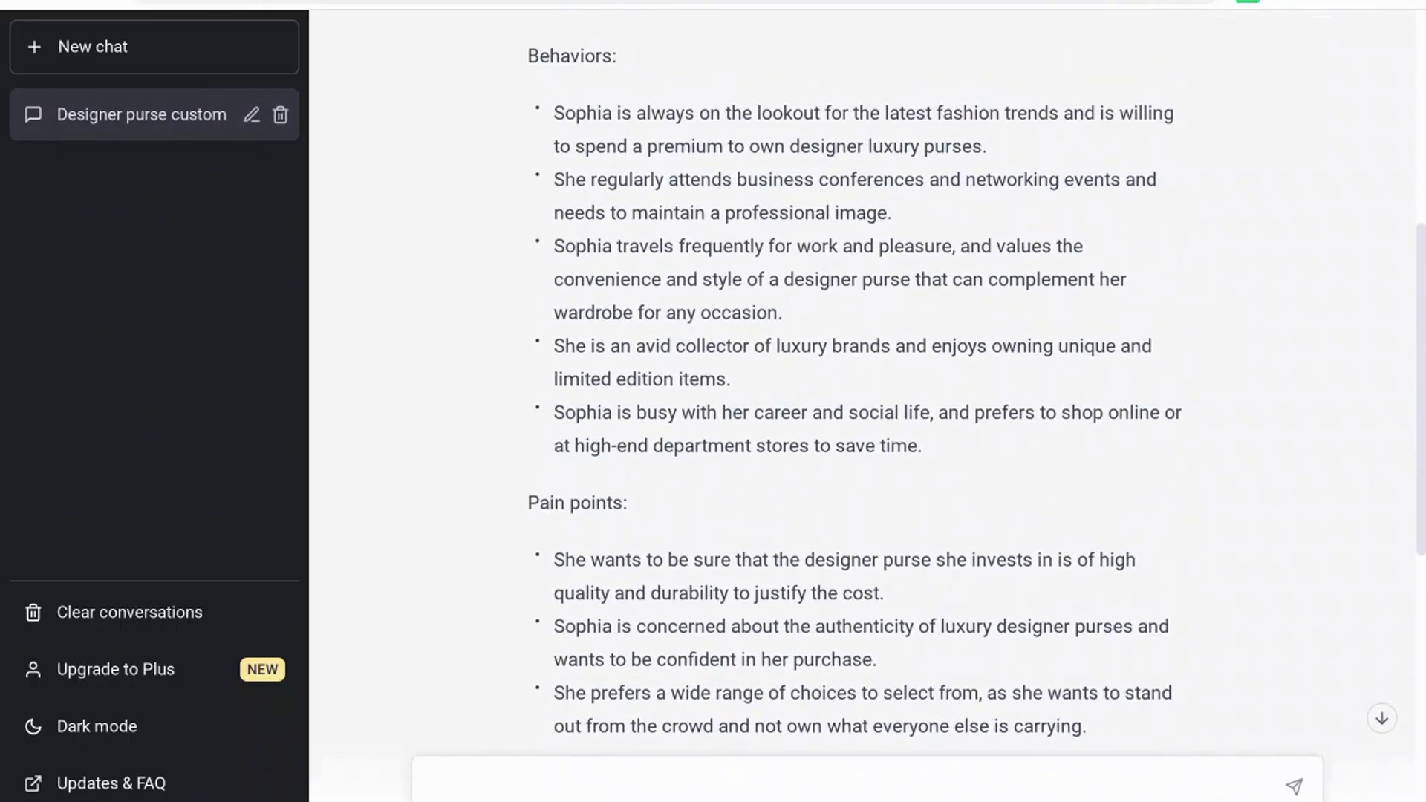
pyautogui.scroll(-1, 866, 379)
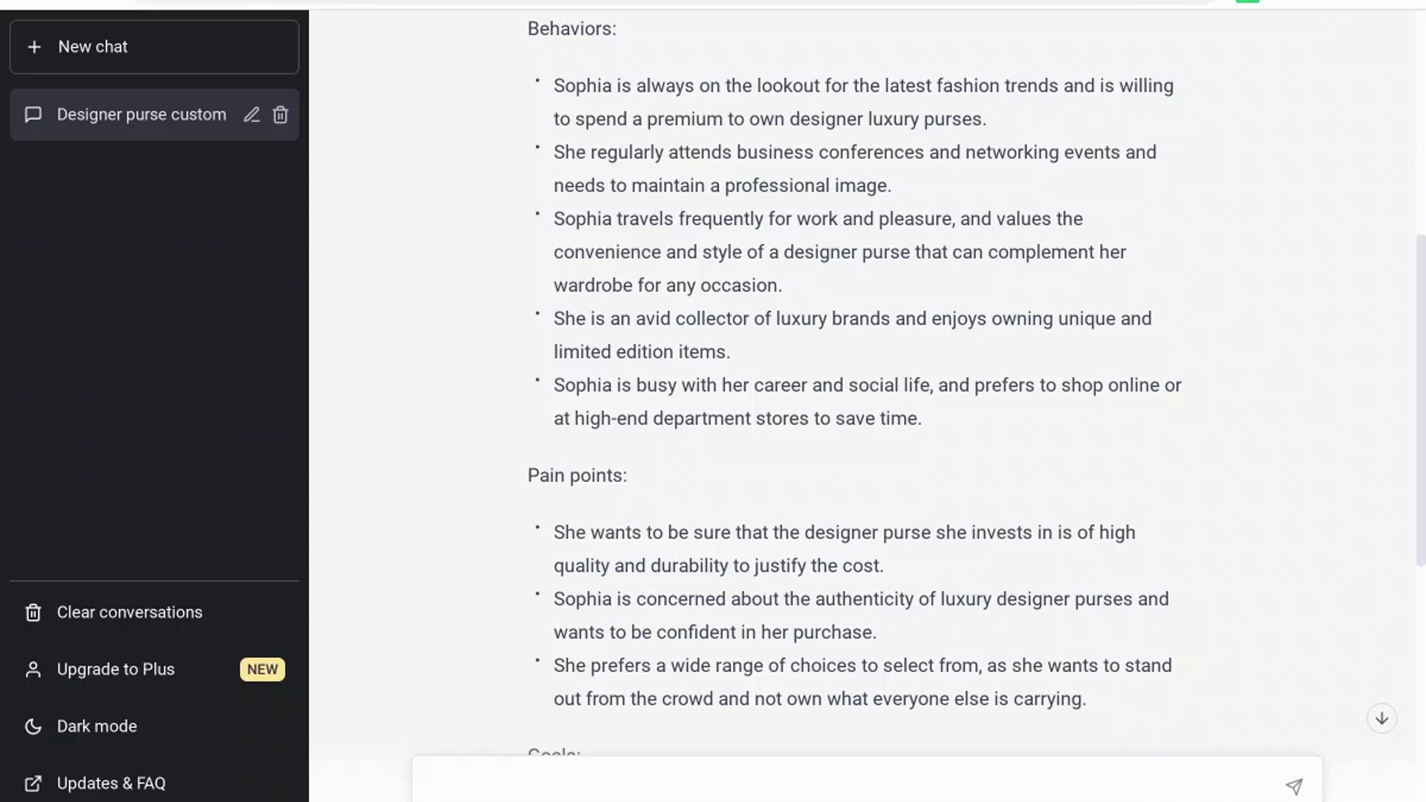
pyautogui.write('What type of websites or Y')
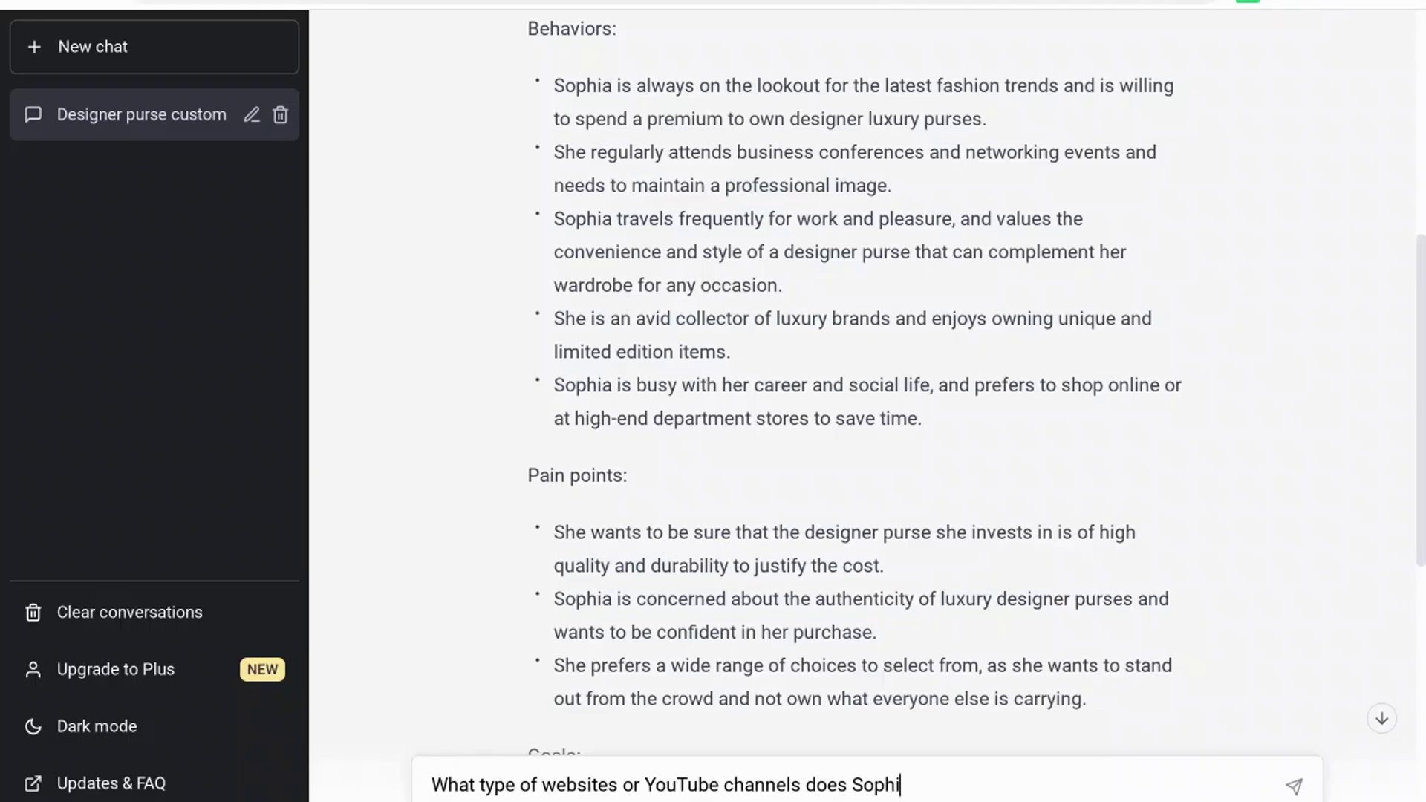
pyautogui.write('a frequently viewq')
pyautogui.press('BackSpace')
pyautogui.write('?')
pyautogui.press('Return')
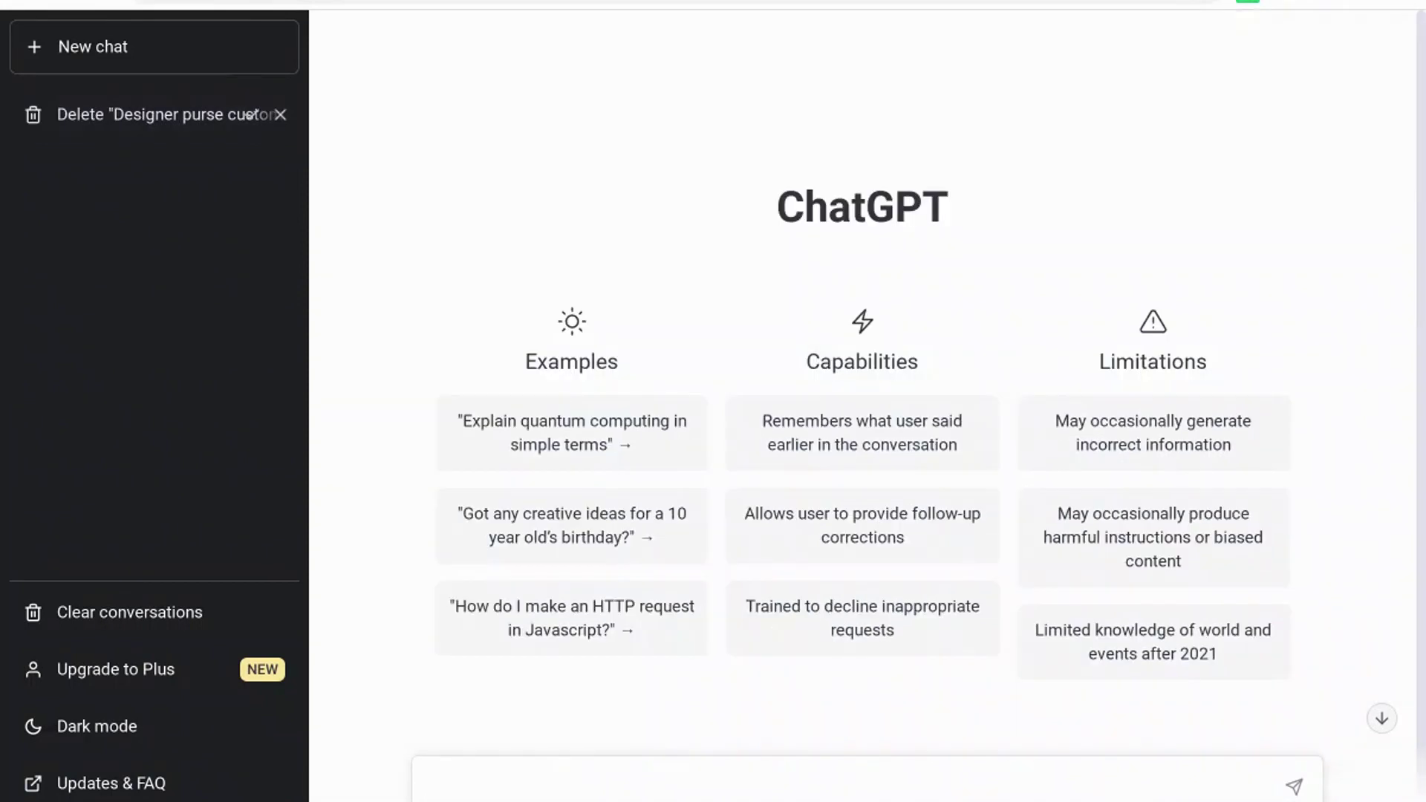
# - Submit the prompt 'Improve this ad description: "Joe's 24/7 emergency plumbing service is the best and is affordable"' in a new conversation
pyautogui.write('Improve ')
pyautogui.write('this')
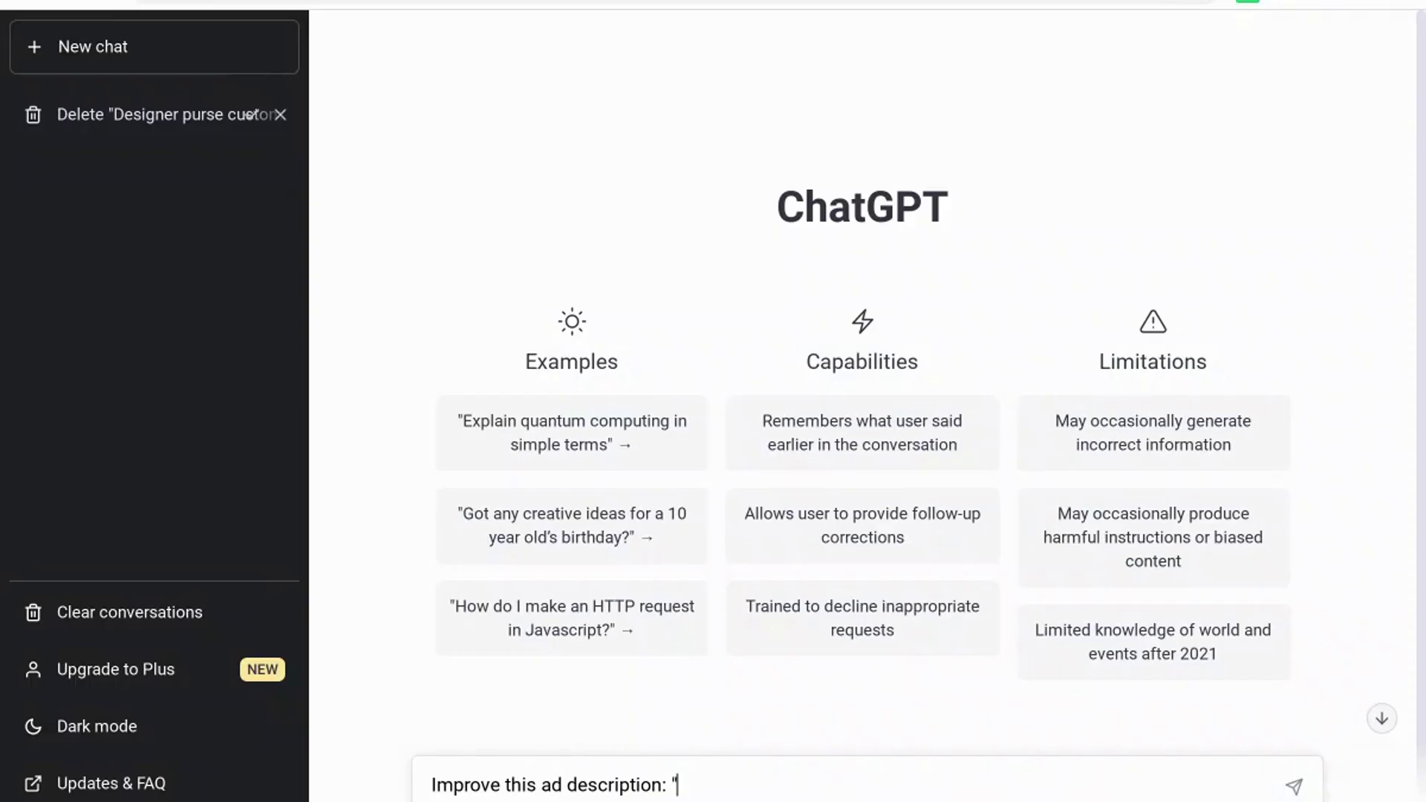
pyautogui.write('"Joe\'s 14/7')
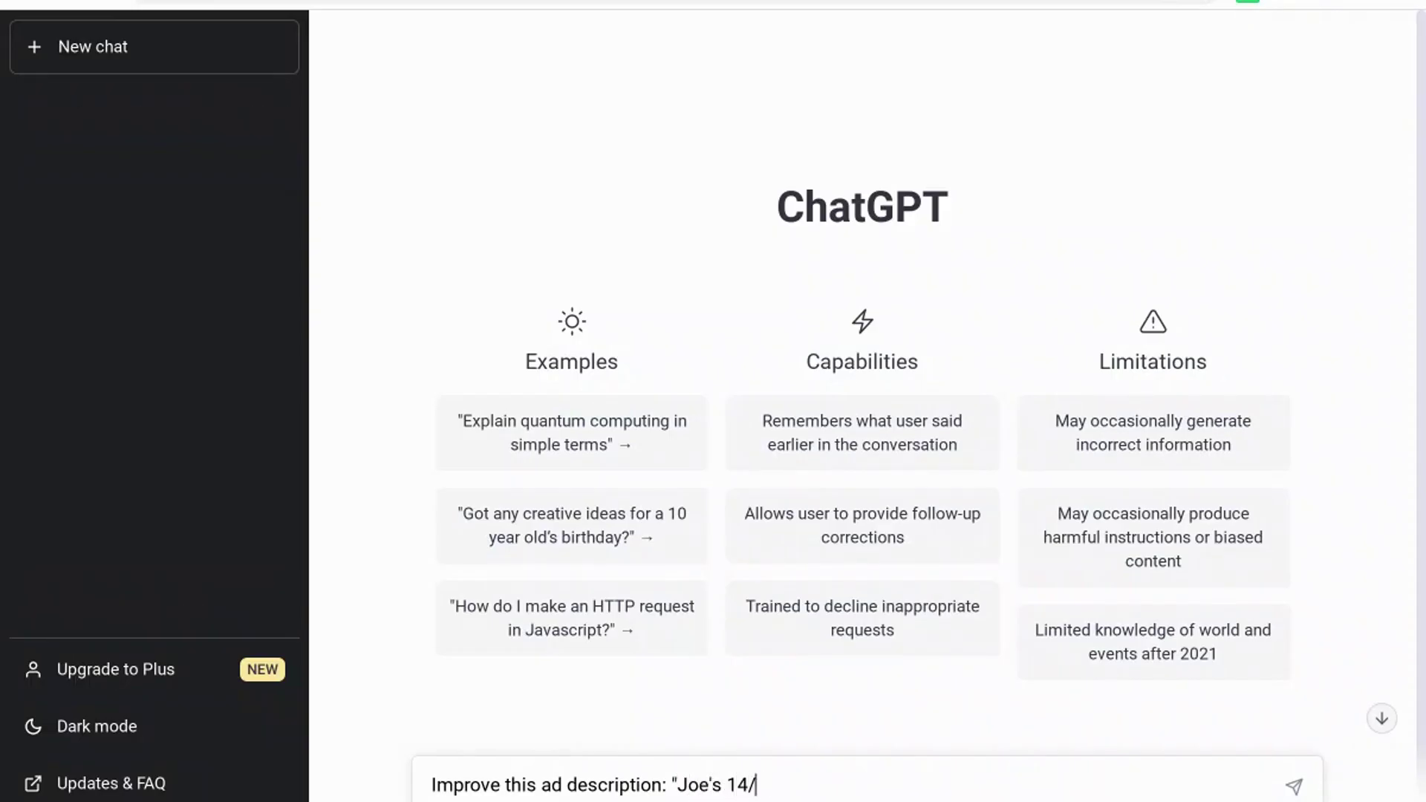
pyautogui.press('BackSpace')
pyautogui.press('BackSpace')
pyautogui.press('BackSpace')
pyautogui.write('24/7 emergency plu')
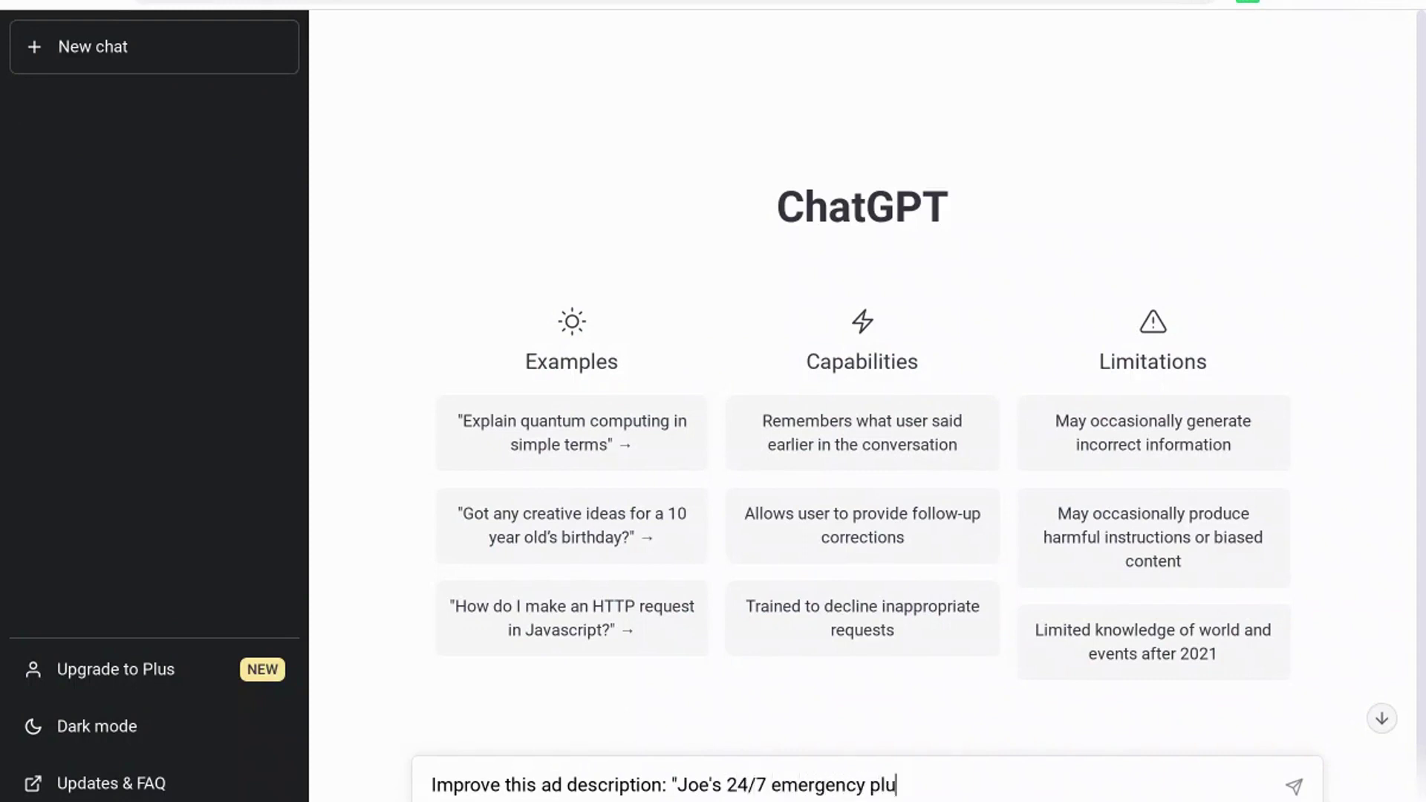
pyautogui.write('mbing servic')
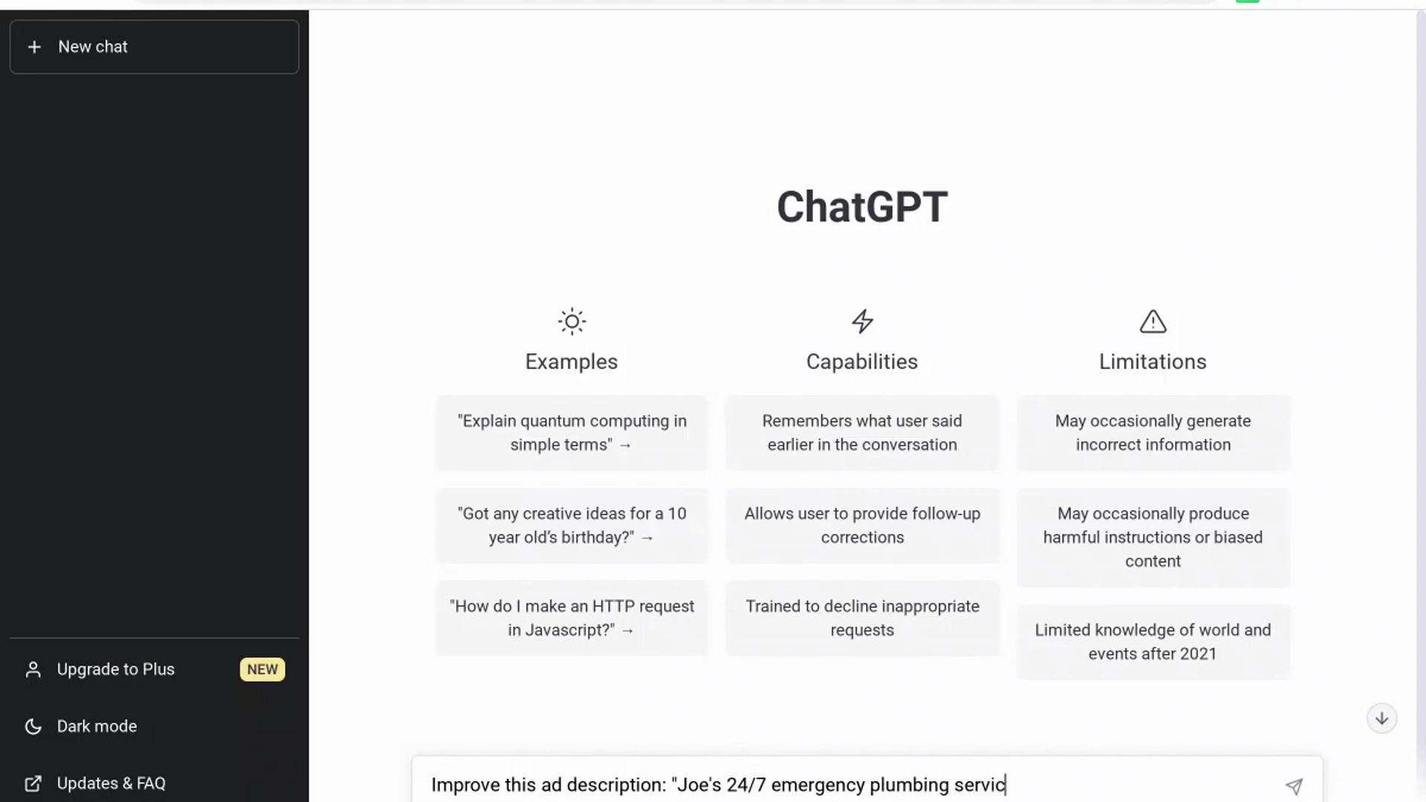
pyautogui.write('e is the best ')
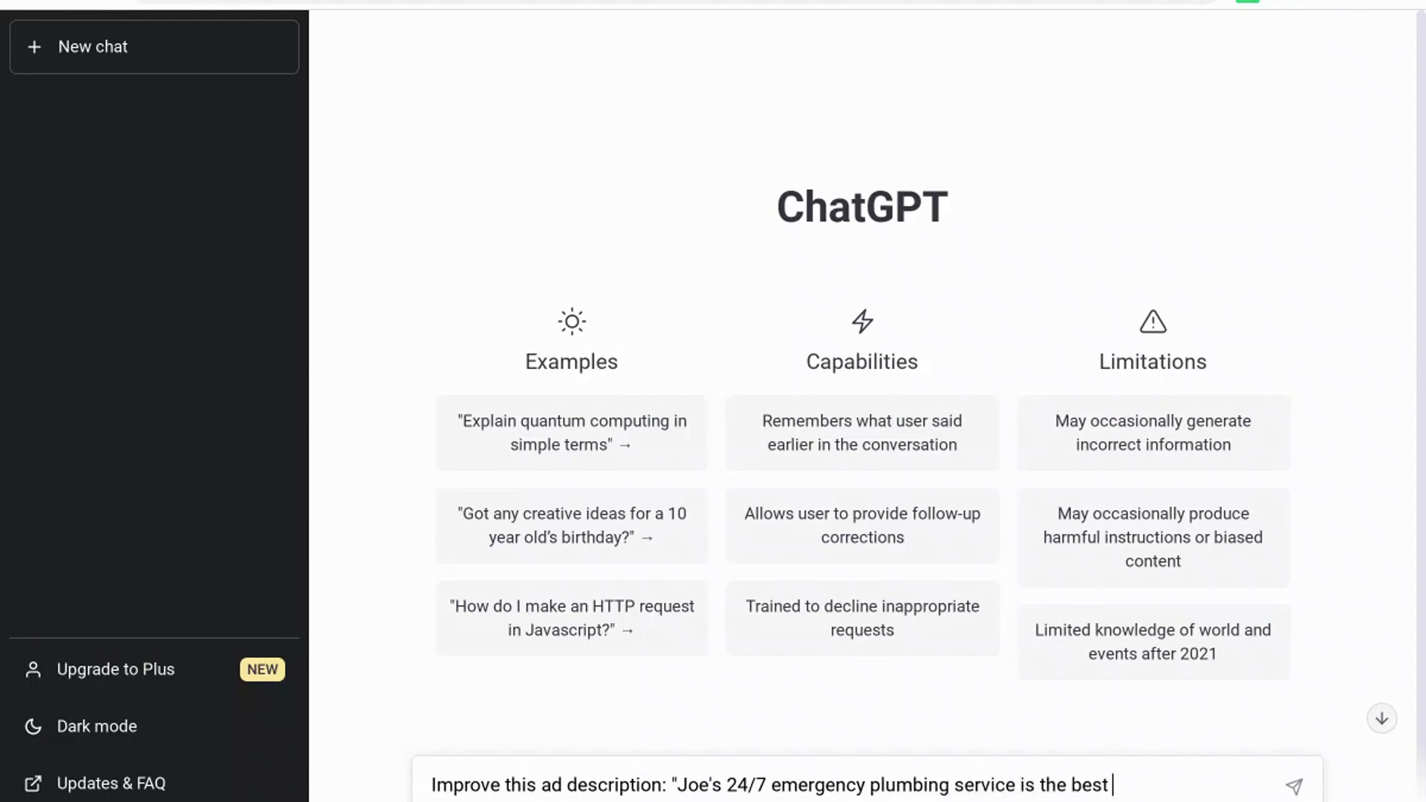
pyautogui.write('and is afford')
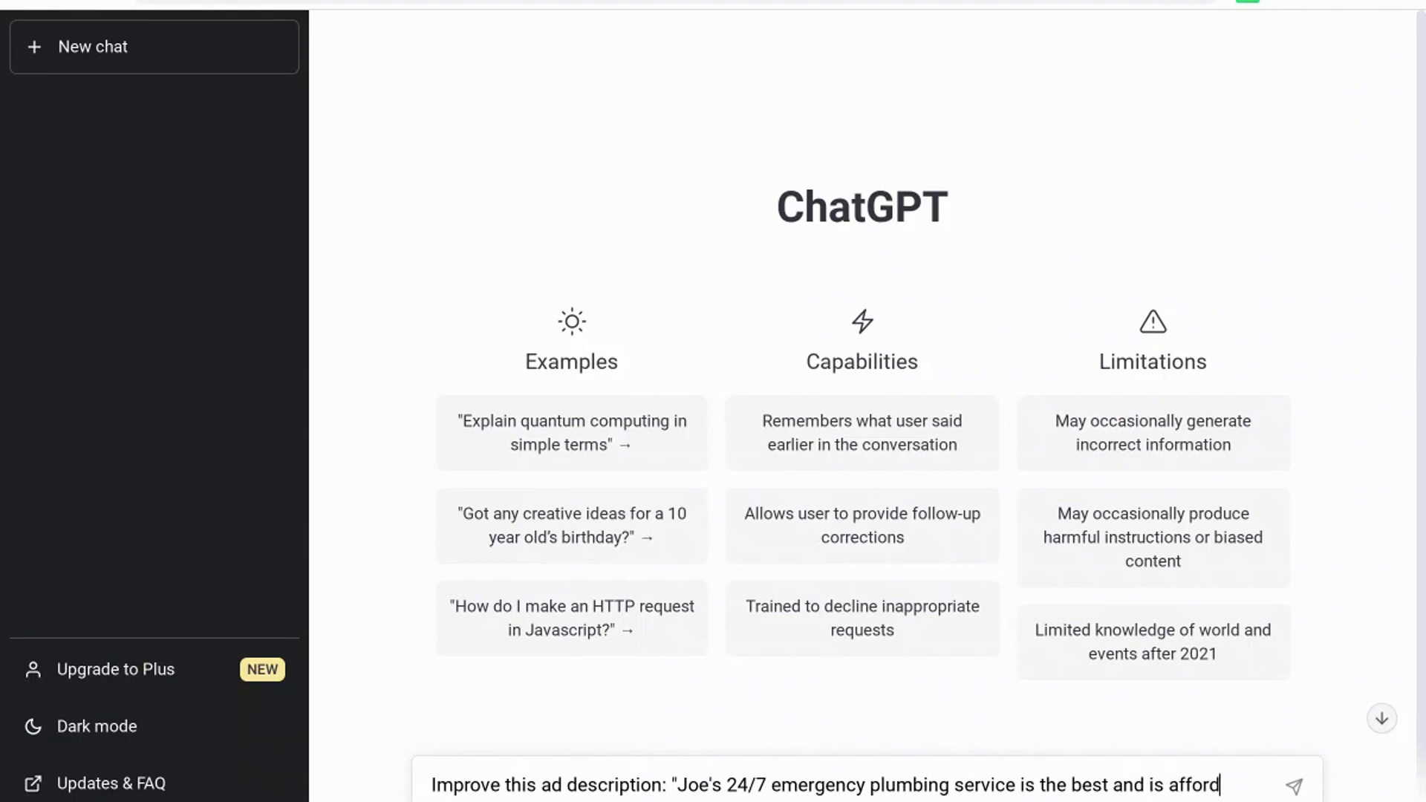
pyautogui.write('able"')
pyautogui.click(1293, 786)
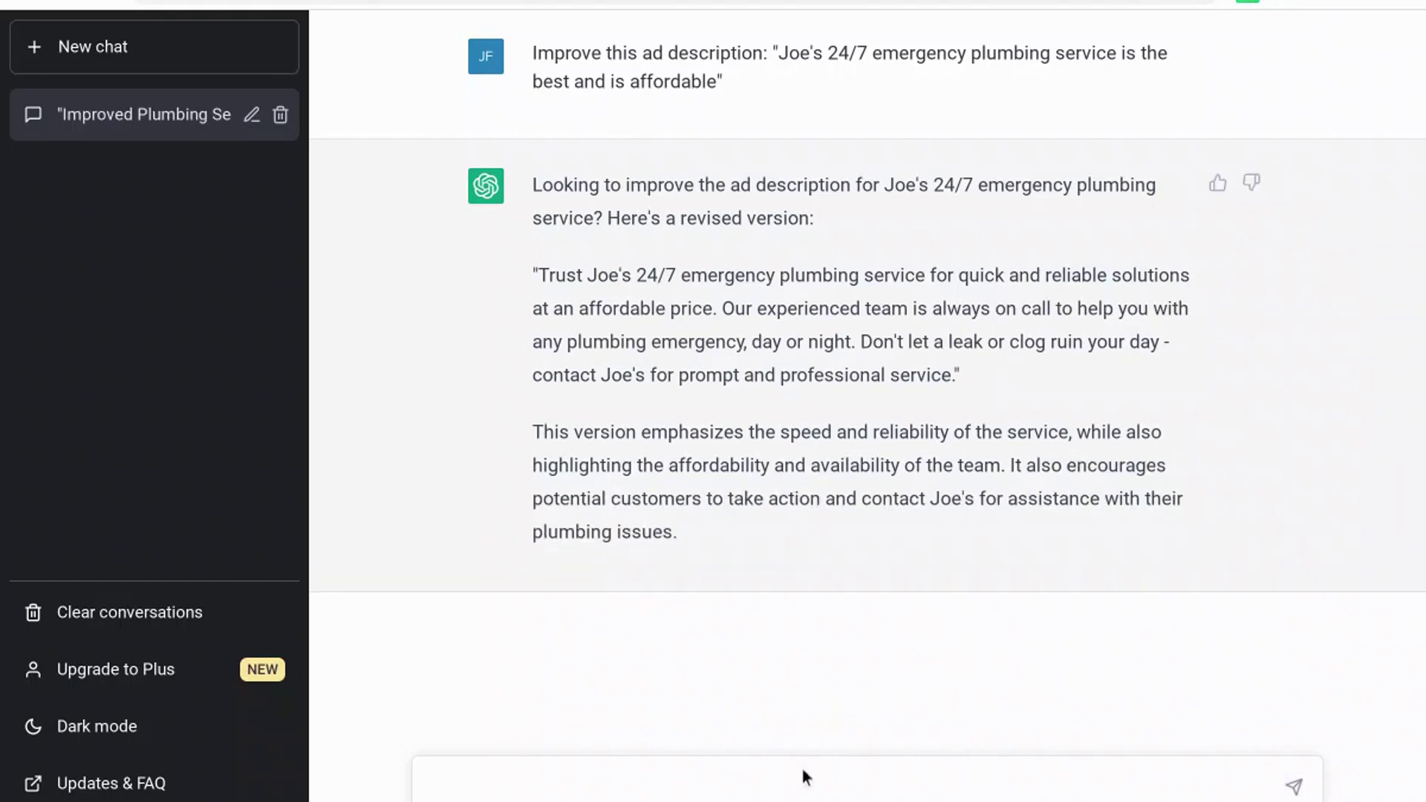
# - Send the follow-up instruction "Limit the ad description to 90 characters." for the improved plumbing ad
pyautogui.click(766, 777)
pyautogui.write('Limit the ad description to 90 characters.')
pyautogui.press('Return')
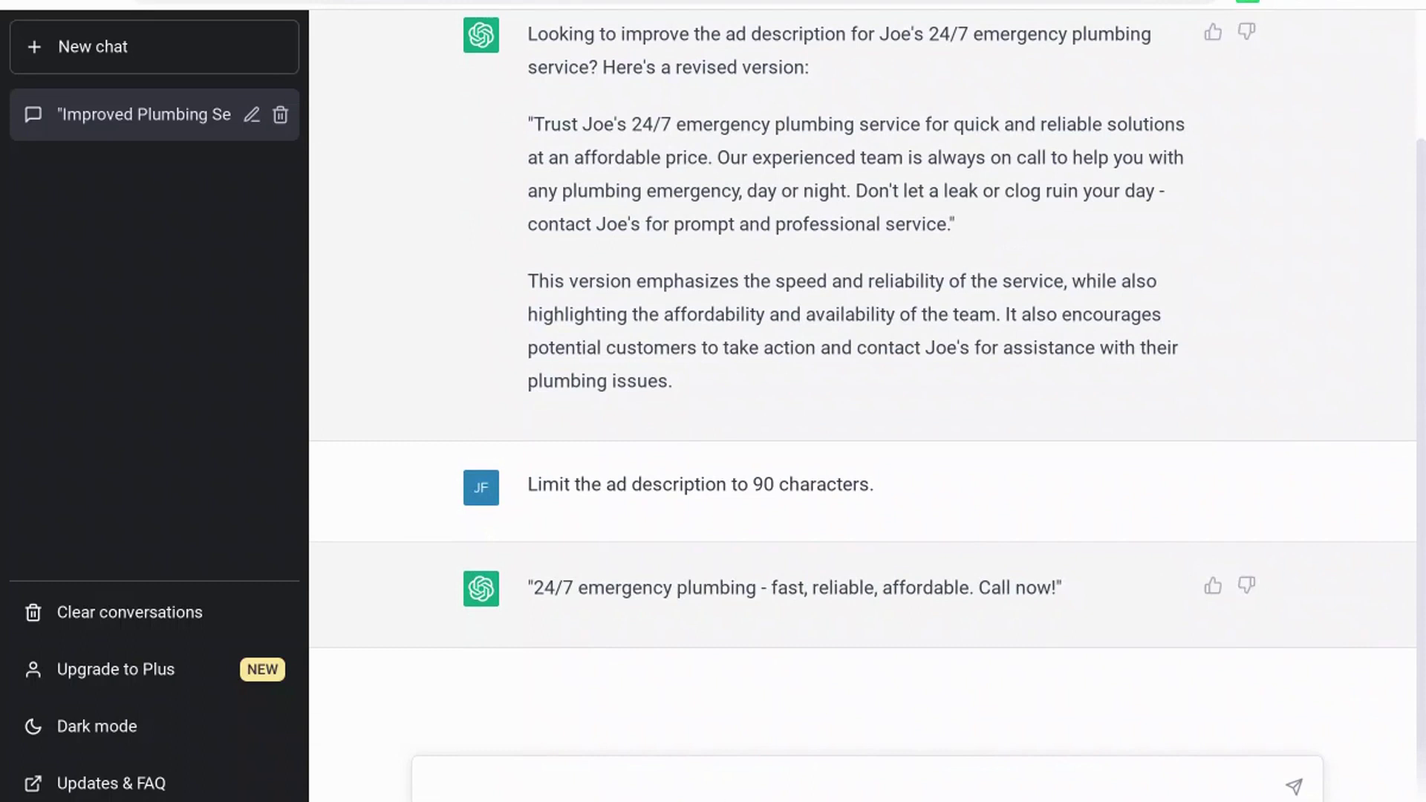
# - Request another version of the shortened ad description with the message "try again."
pyautogui.click(566, 784)
pyautogui.write('try again.')
pyautogui.press('Return')
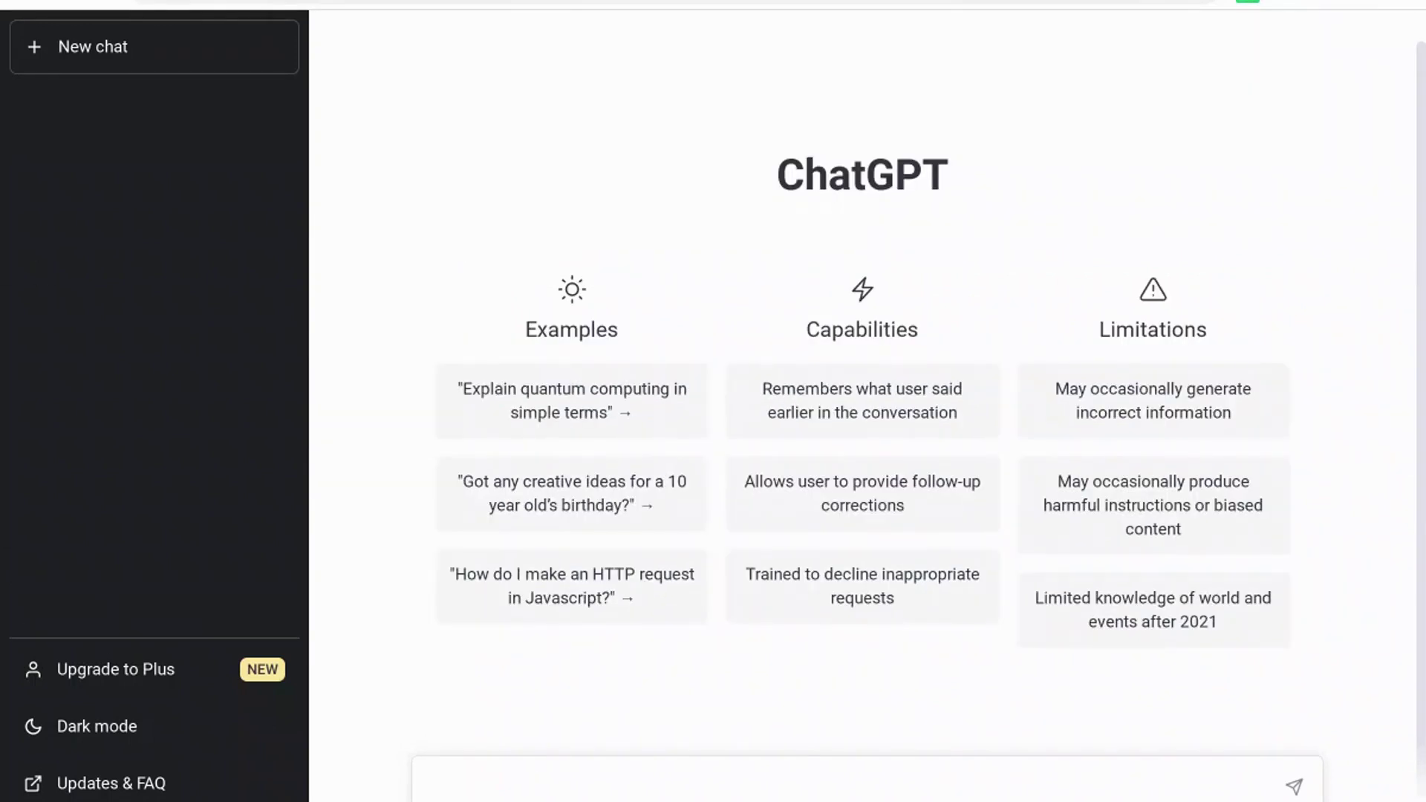
# - Submit the prompt "Explain it to a child: we are a SAS company that helps banks determine whether or not they should loan funds to a potential customer."
pyautogui.write('Explain')
pyautogui.write('t to a child: ')
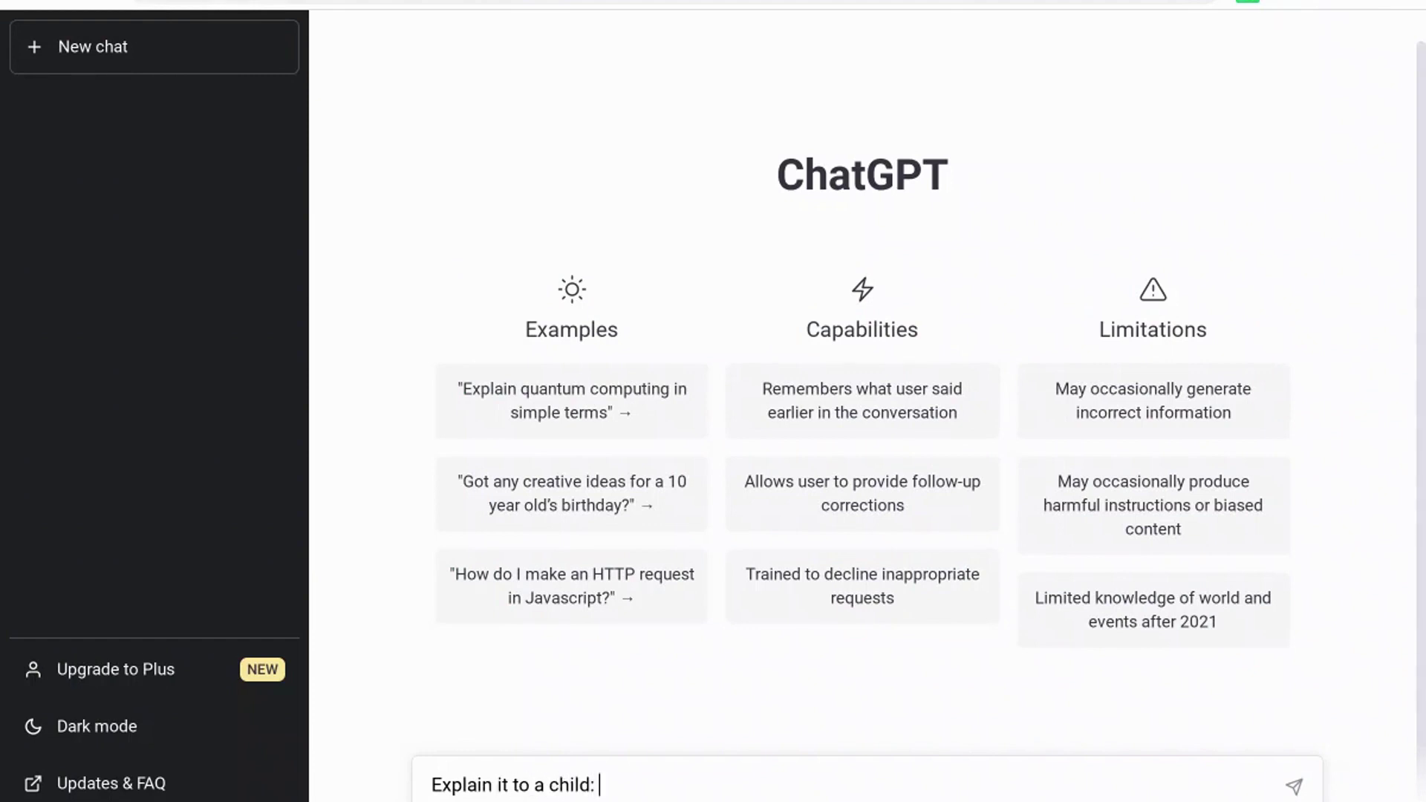
pyautogui.write('we are a SAS comp')
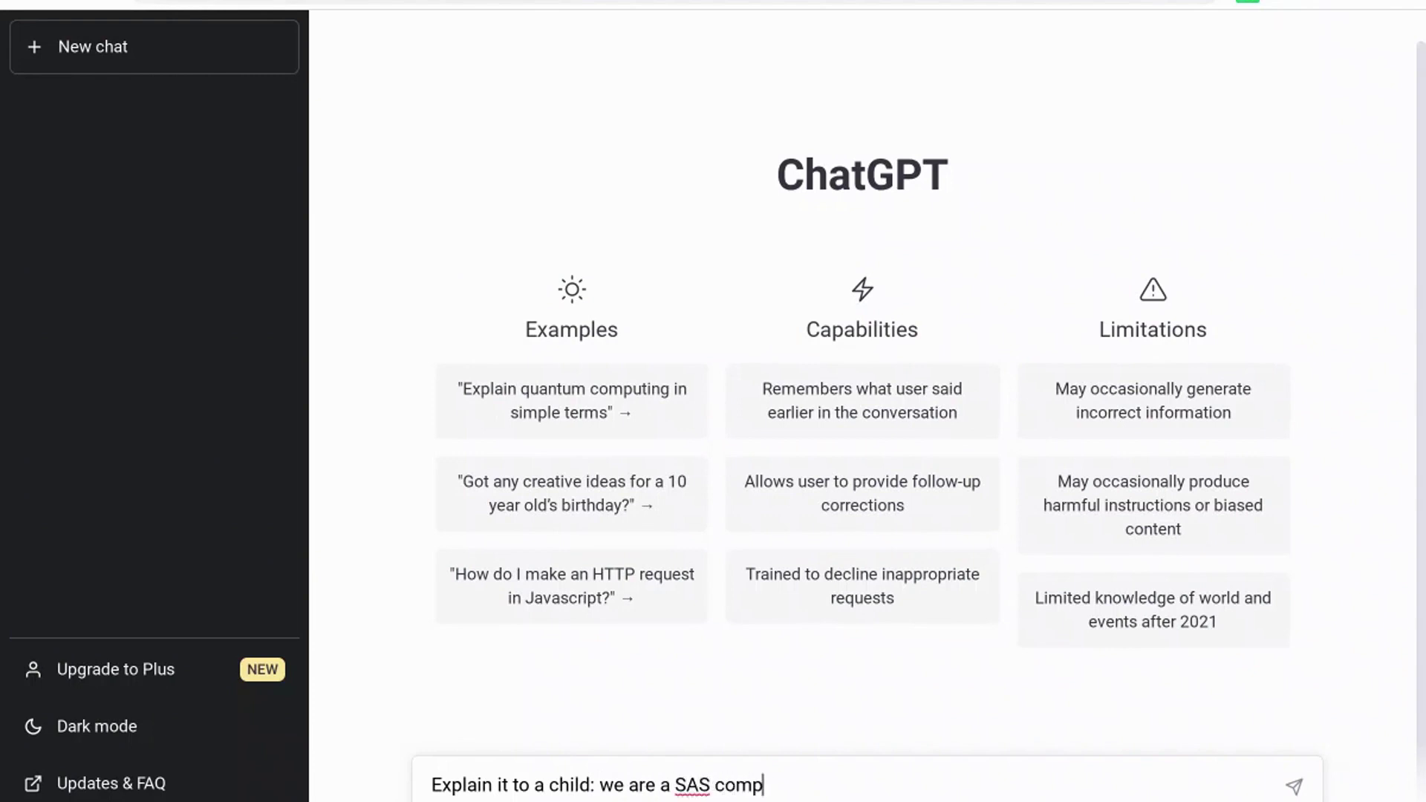
pyautogui.write('any that helps')
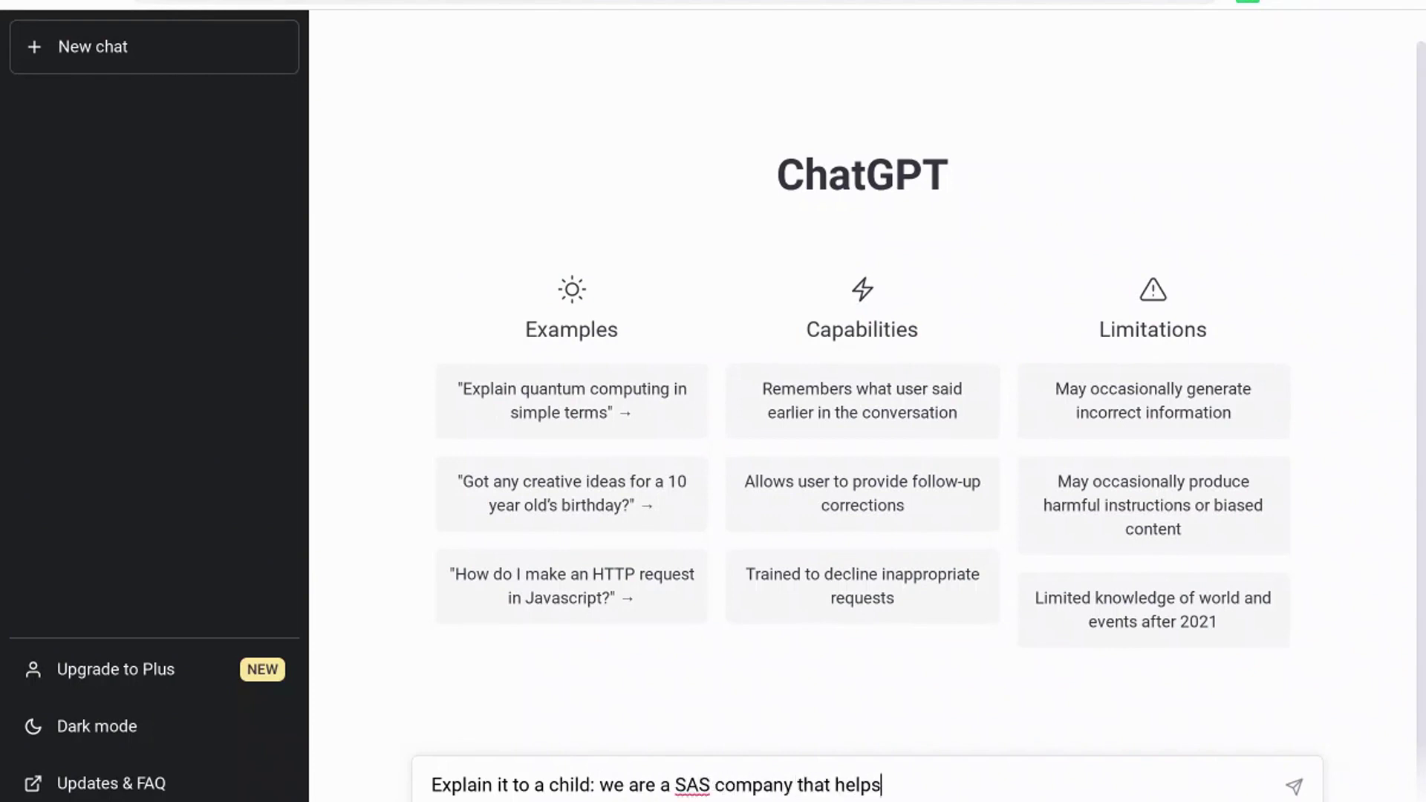
pyautogui.write(' banks deter')
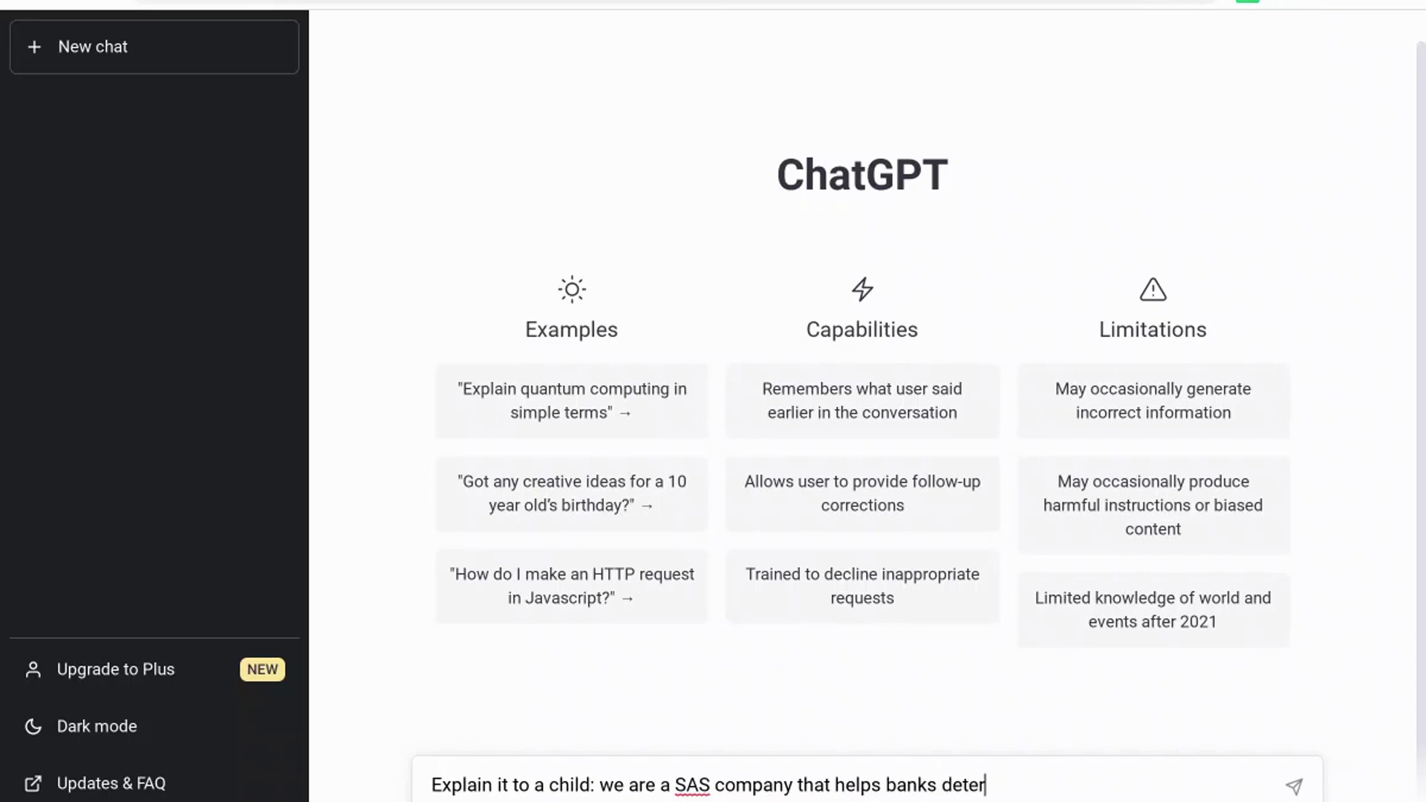
pyautogui.write('mine whether or nn')
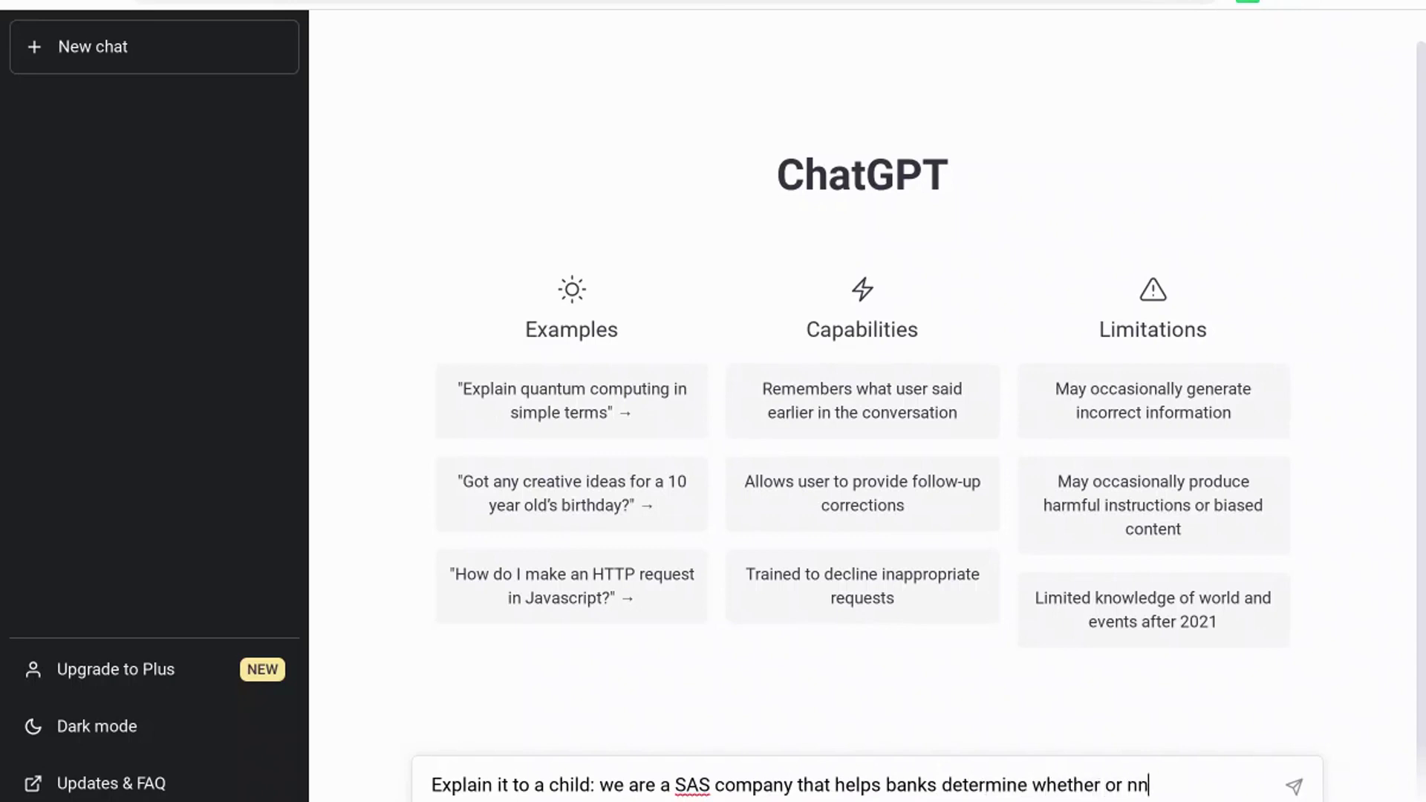
pyautogui.press('BackSpace')
pyautogui.write('ot they should loan')
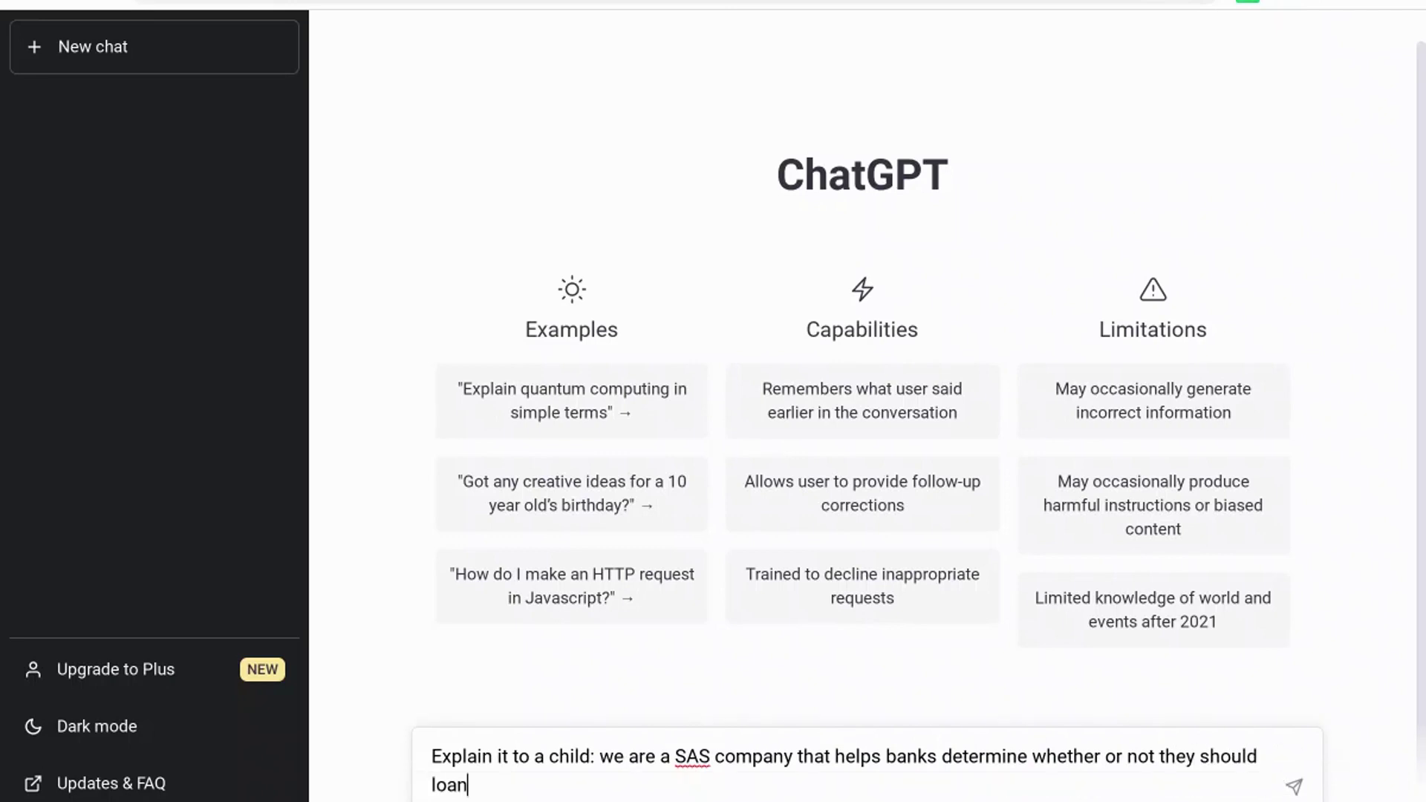
pyautogui.write(' funds to a potential customer.')
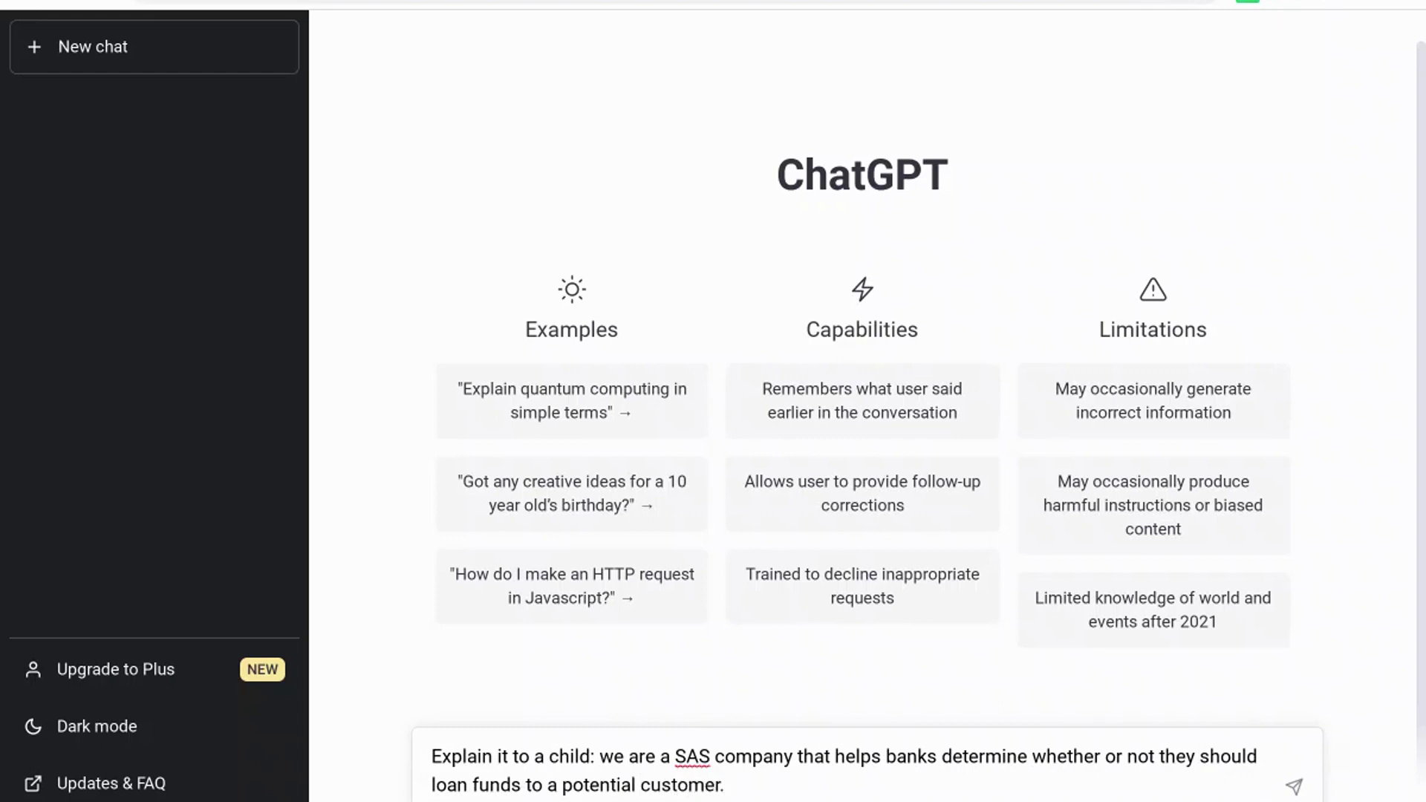
pyautogui.press('Return')
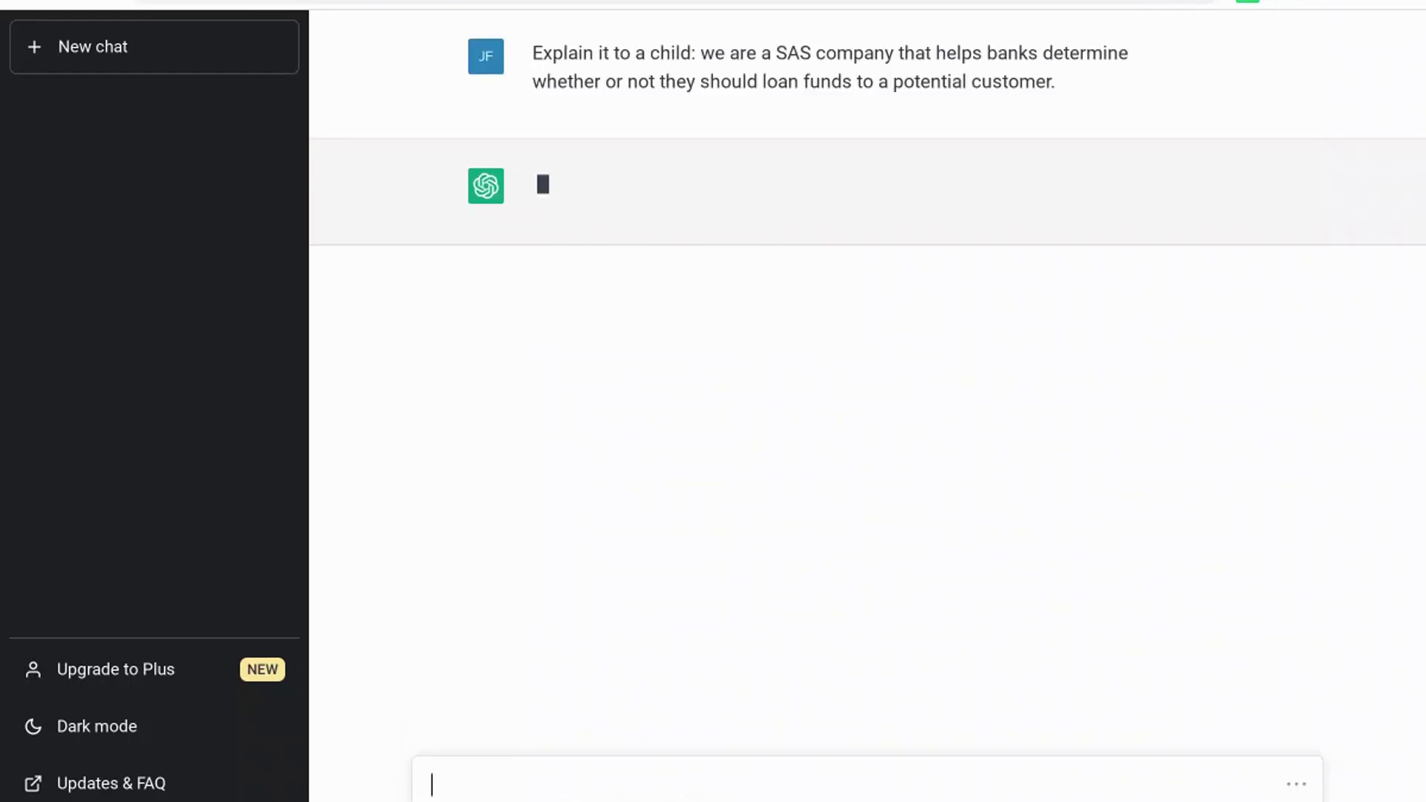